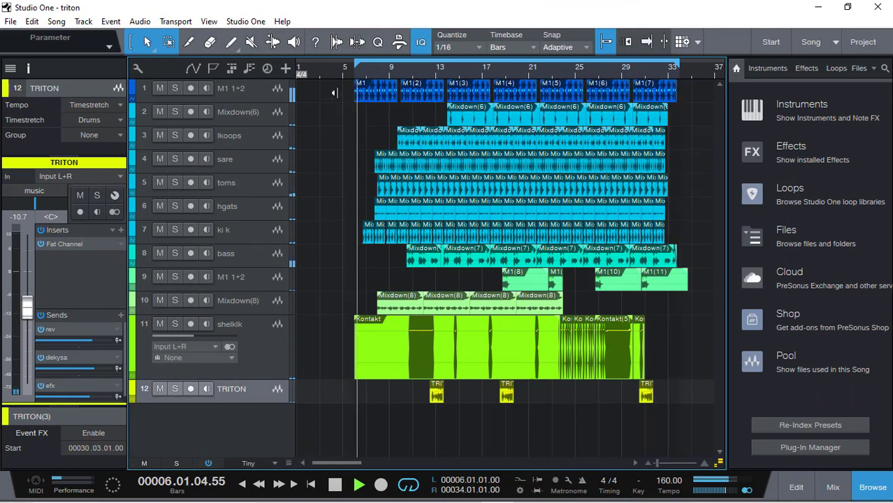
- Make the M1 1+2 track taller and look through the shelklk and TRITON tracks
left_click_drag(252, 103, 255, 126)
left_click(262, 106)
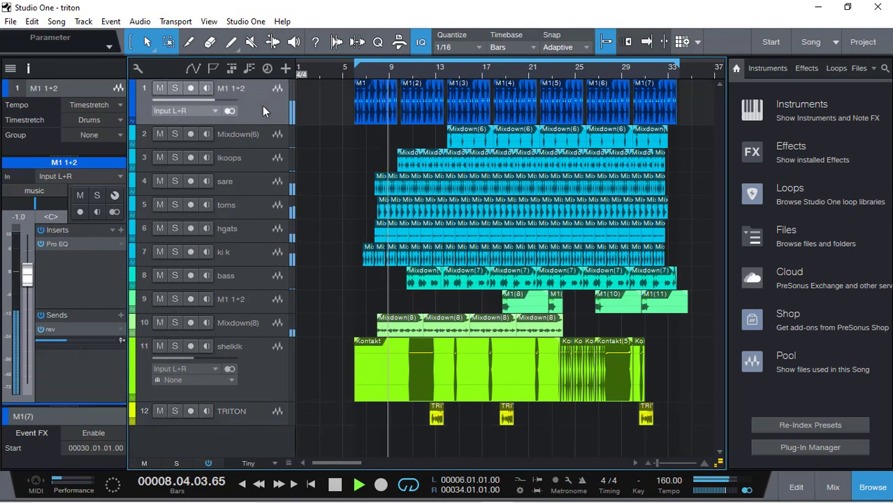
left_click(261, 373)
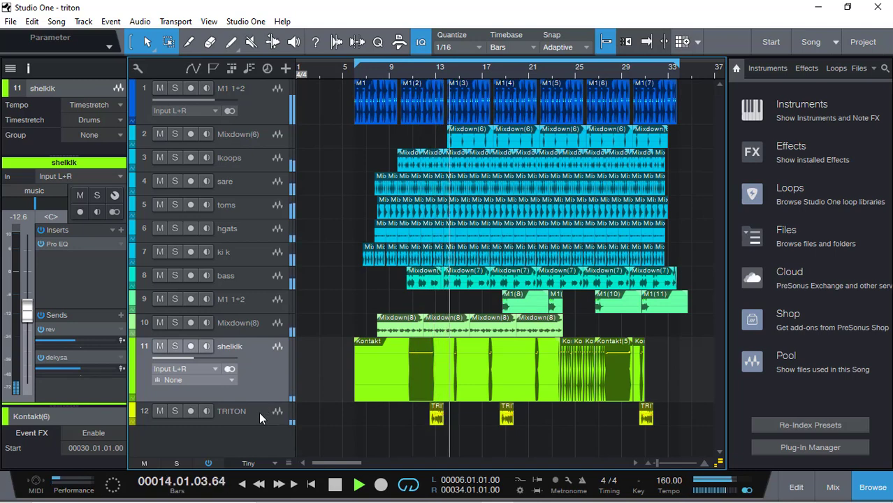
left_click(259, 413)
left_click(269, 369)
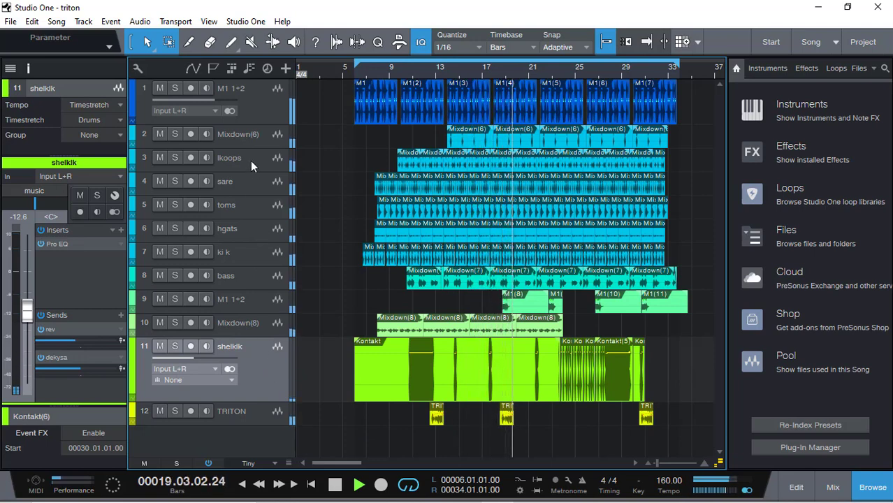
- Reselect M1 1+2, stop playback and return the playhead to bar 6
left_click(252, 98)
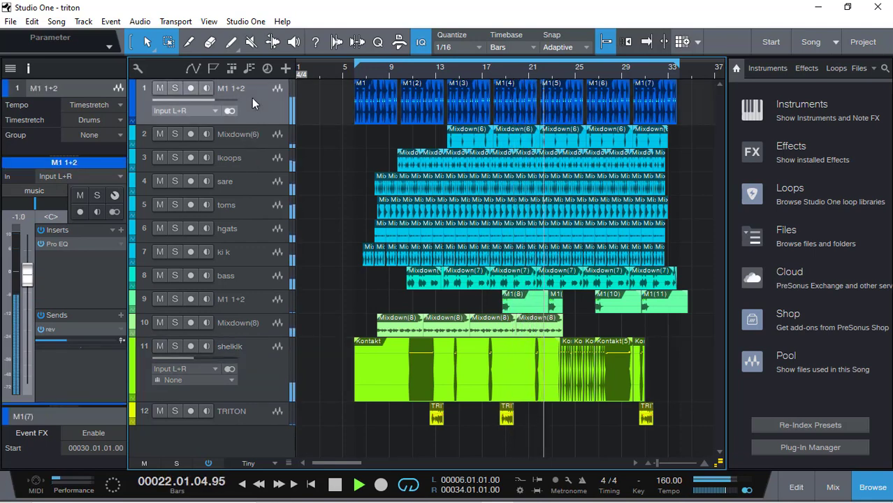
key("space")
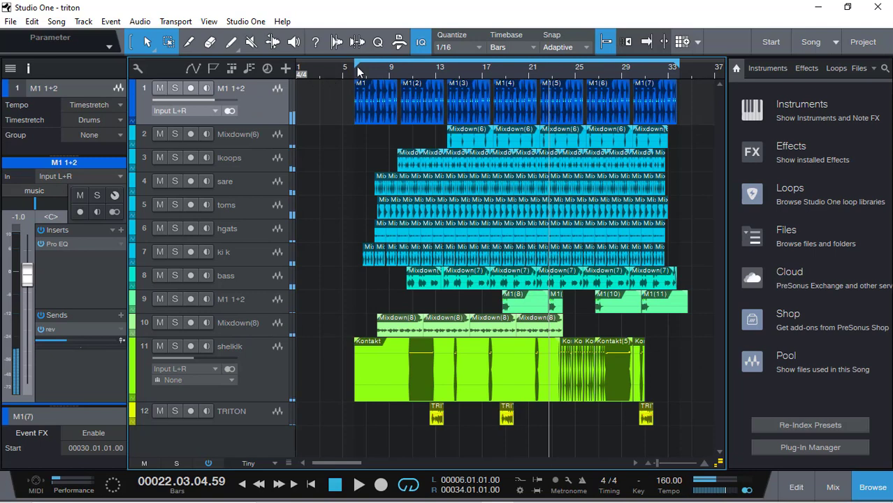
left_click(355, 72)
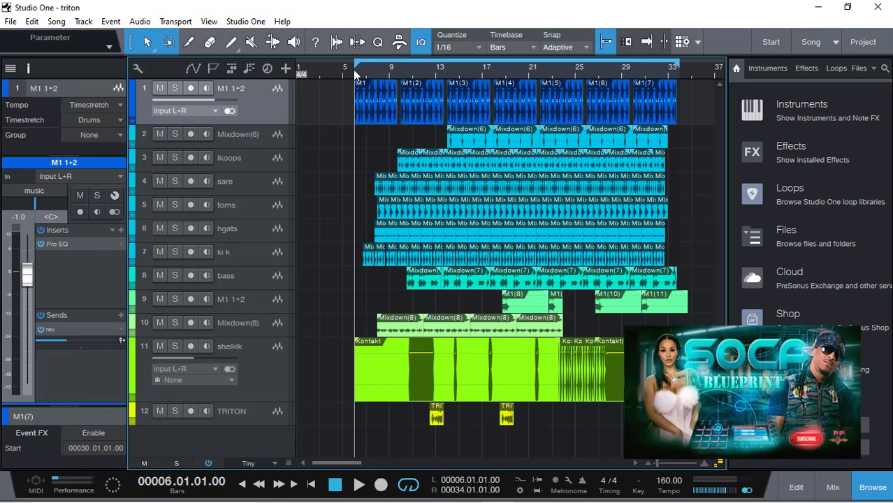
- Restart playback and cut the M1 1+2 Pro EQ high-mid gain from 13.44 to 11.04 dB
left_click(250, 137)
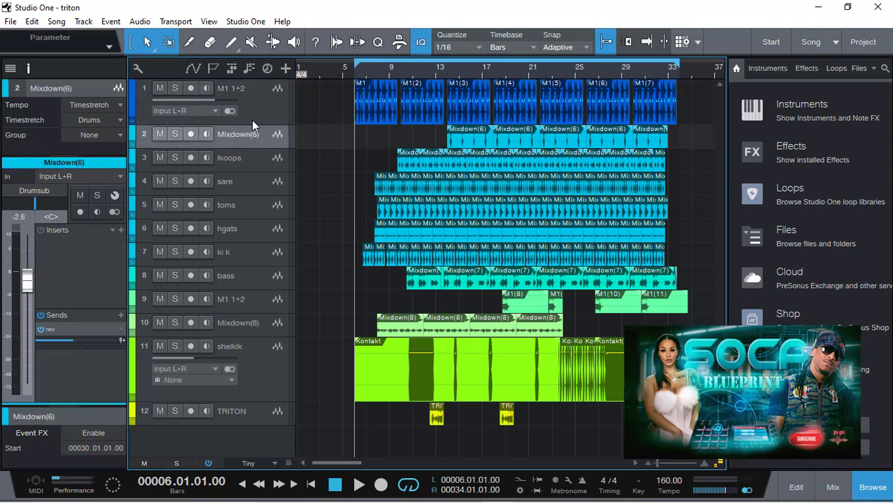
left_click(253, 109)
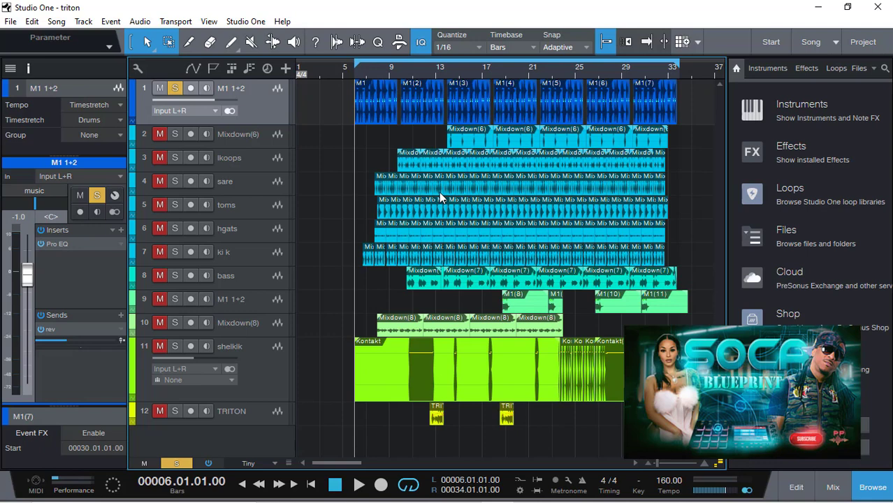
key("space")
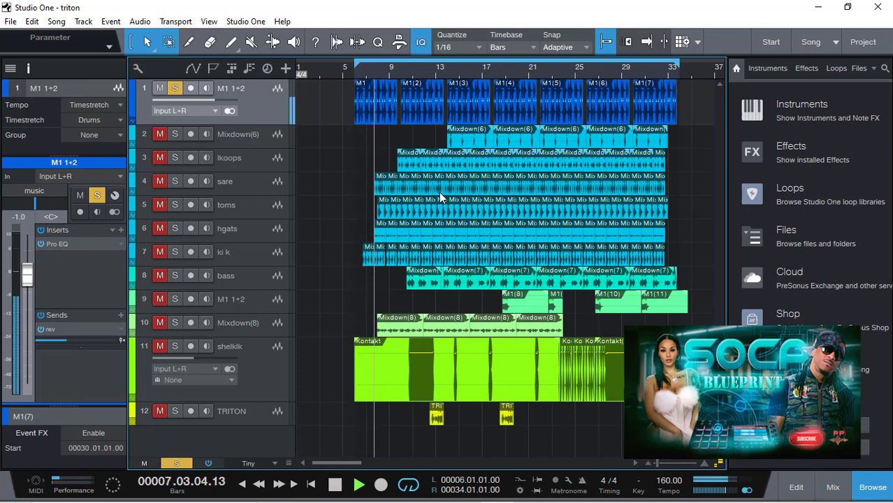
double_click(62, 244)
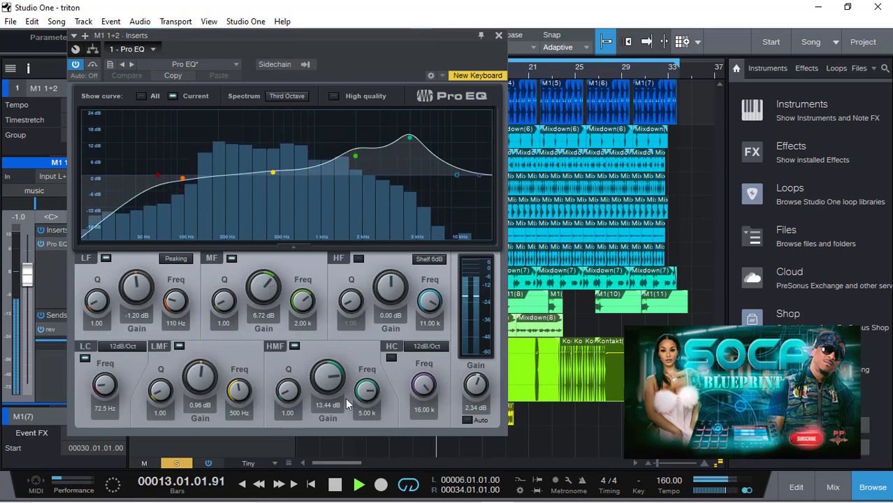
left_click_drag(325, 373, 325, 384)
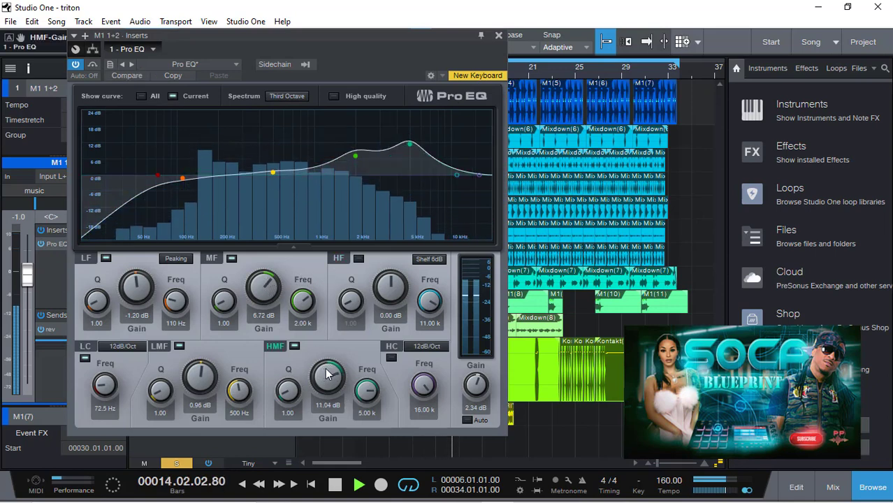
left_click(499, 36)
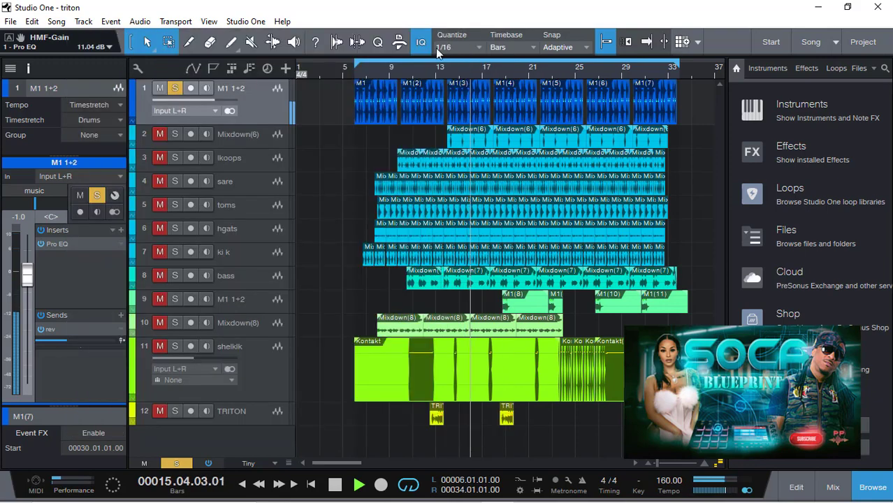
- Restart playback and make the Mixdown(6) track taller
left_click(250, 138)
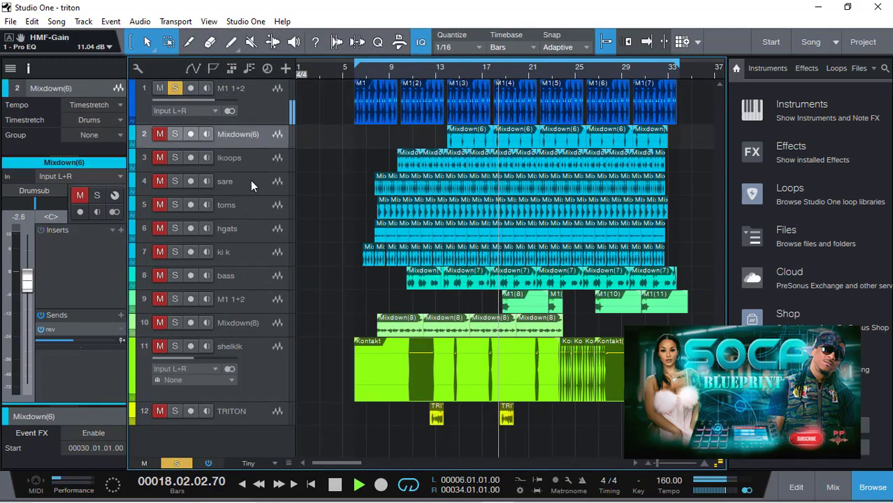
key("space")
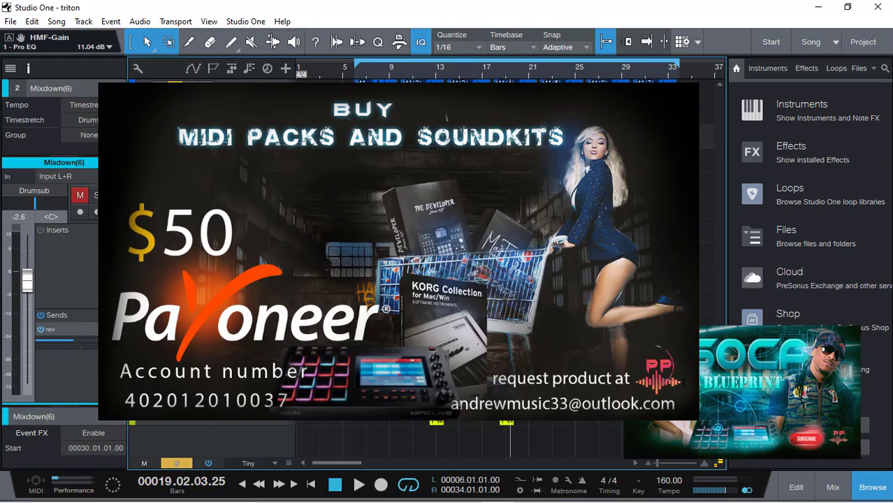
key("space")
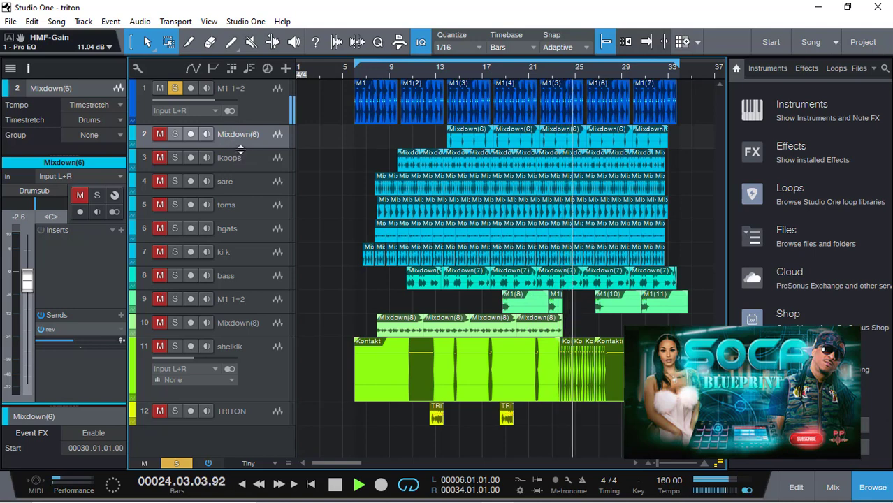
left_click_drag(240, 151, 240, 158)
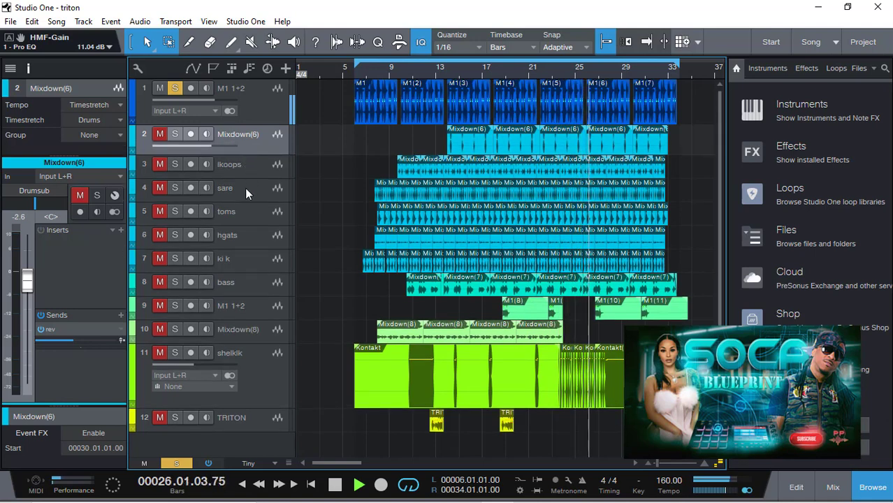
- Unmute and solo the ki k kick track
left_click(213, 260)
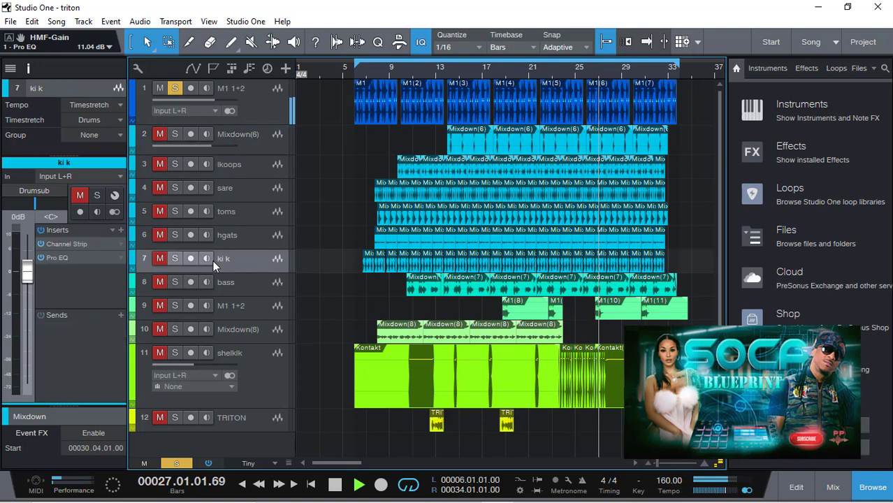
left_click(160, 258)
left_click(175, 258)
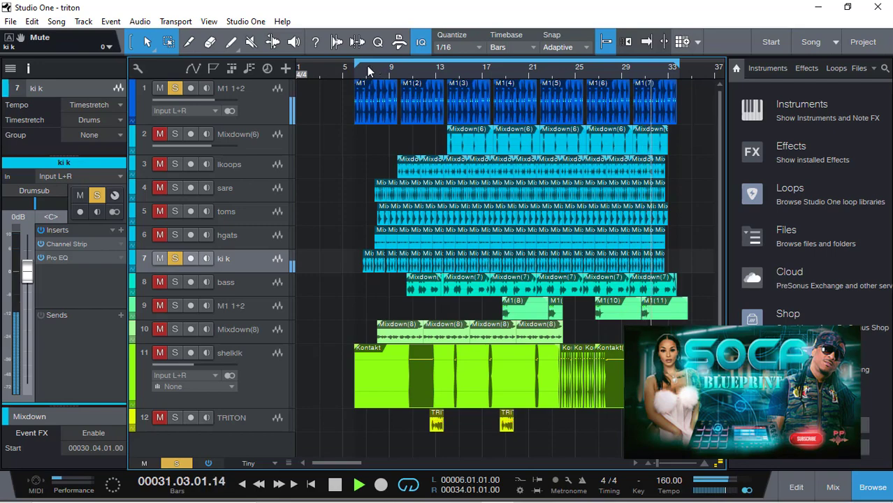
- Bypass the Channel Strip insert on the ki k track
left_click(59, 243)
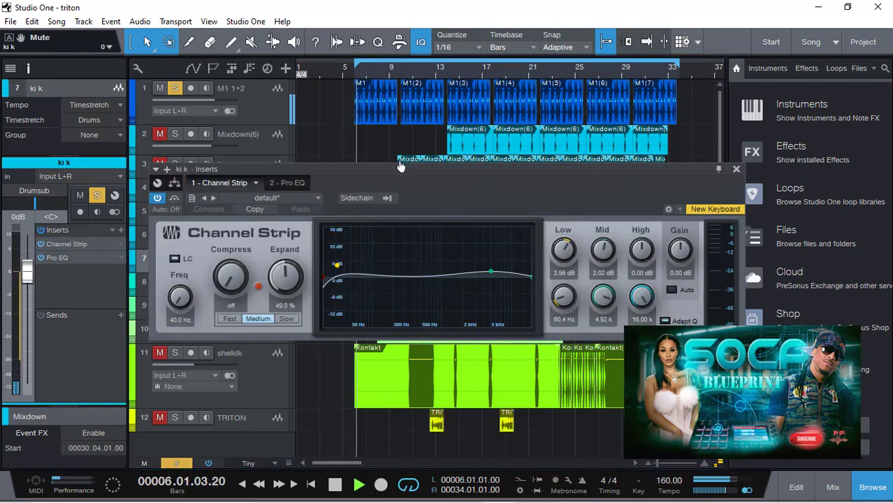
left_click_drag(393, 172, 452, 117)
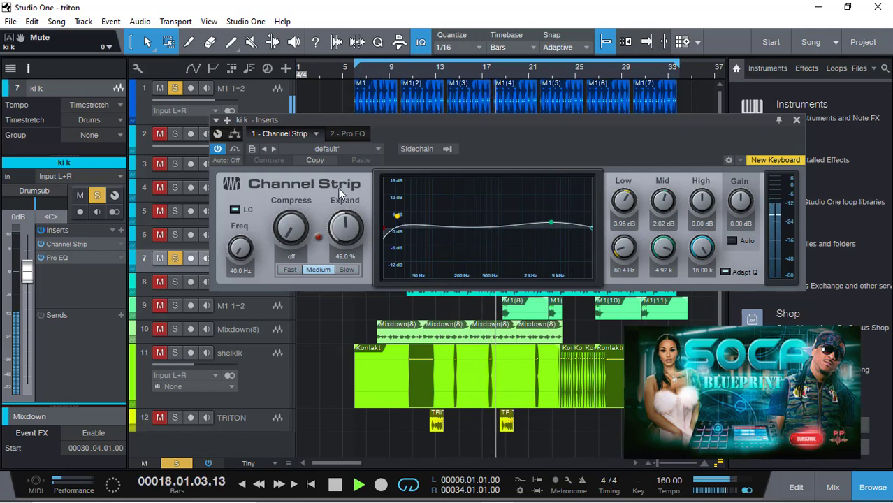
left_click(235, 149)
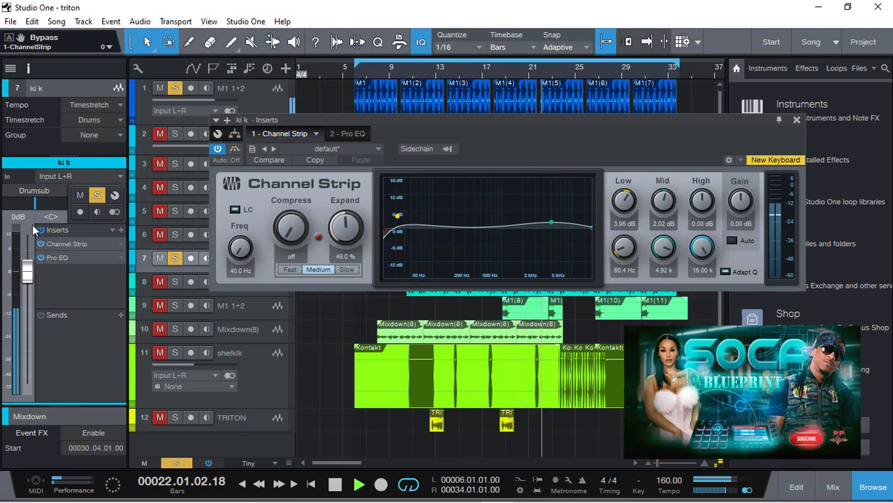
- Compare the ki k Pro EQ mid band, then raise its gain from 10.56 to 12.96 dB
left_click(57, 258)
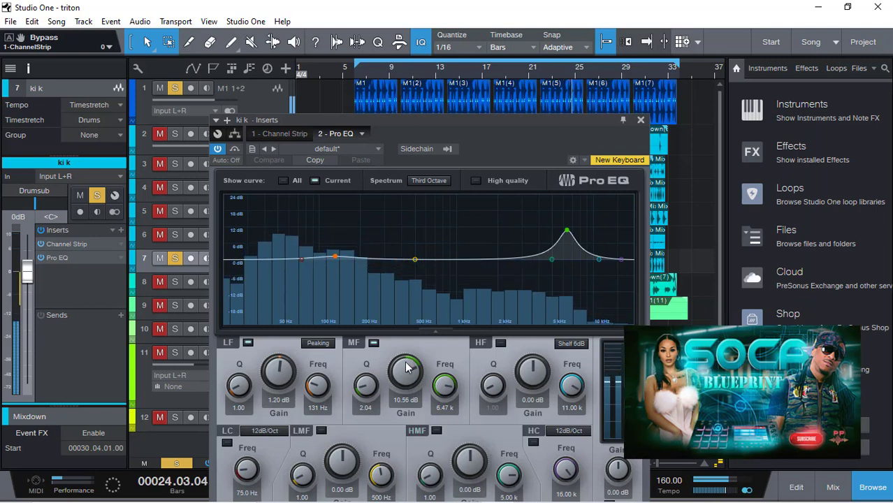
left_click(374, 343)
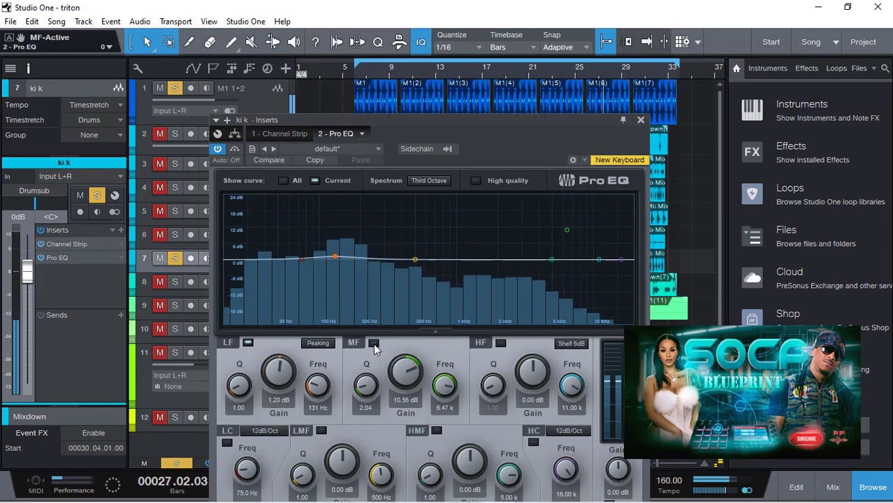
left_click(373, 343)
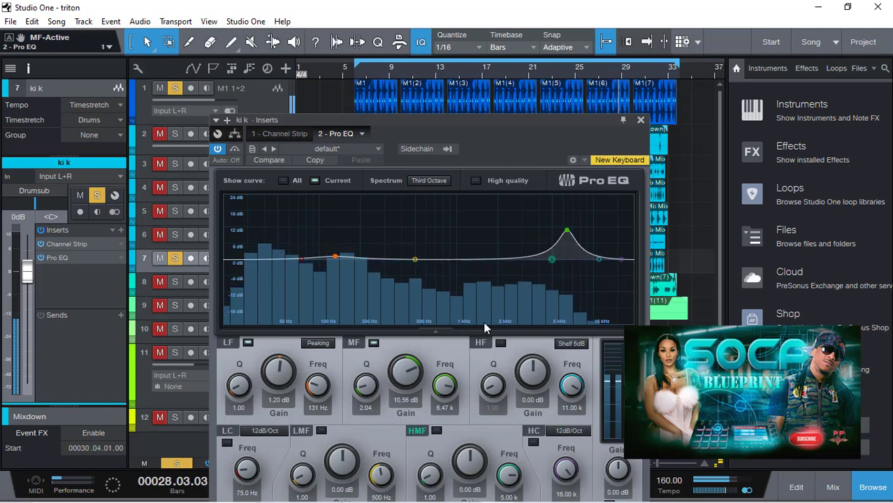
left_click_drag(402, 374, 399, 364)
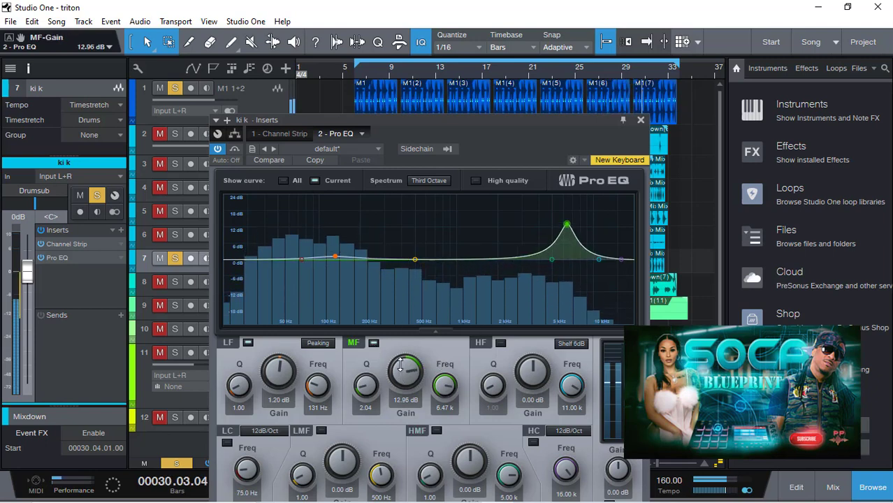
left_click(640, 120)
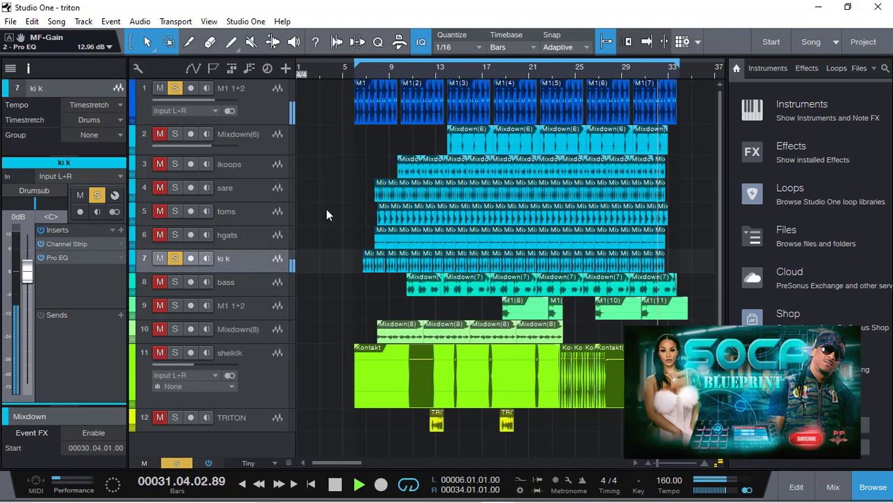
- Unmute and solo the hgats and toms tracks
left_click(247, 232)
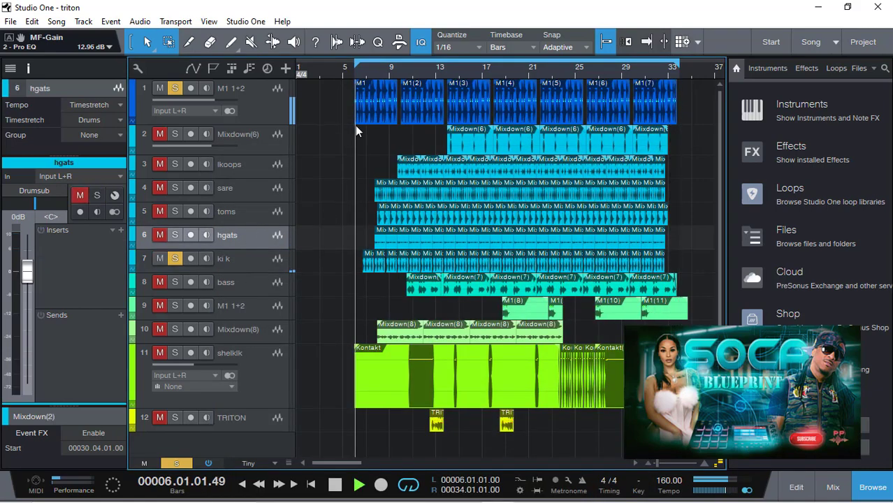
left_click(160, 235)
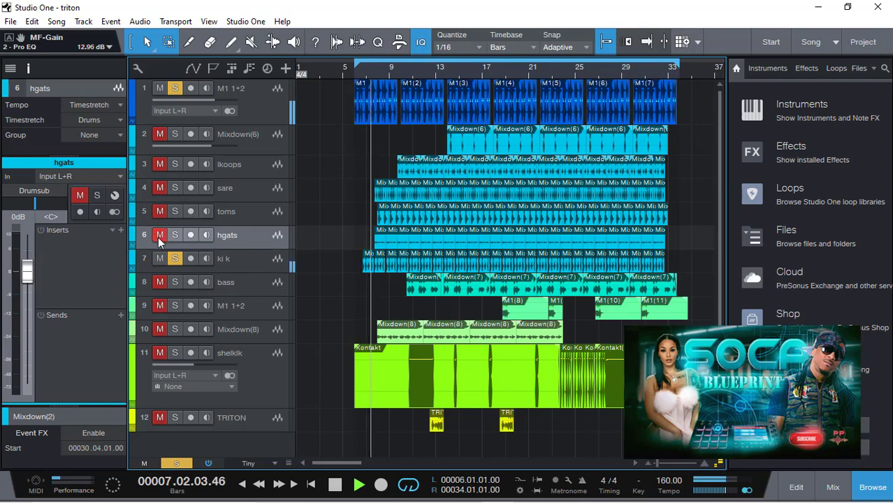
key("s")
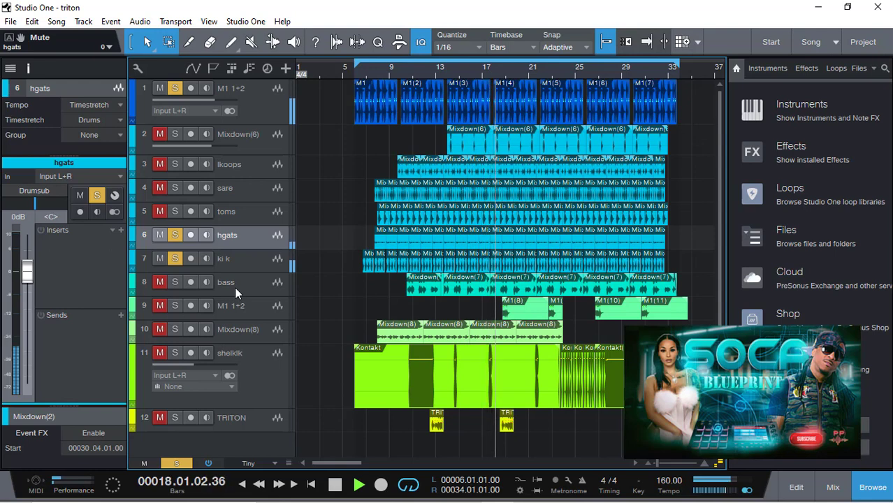
left_click(236, 210)
left_click(160, 210)
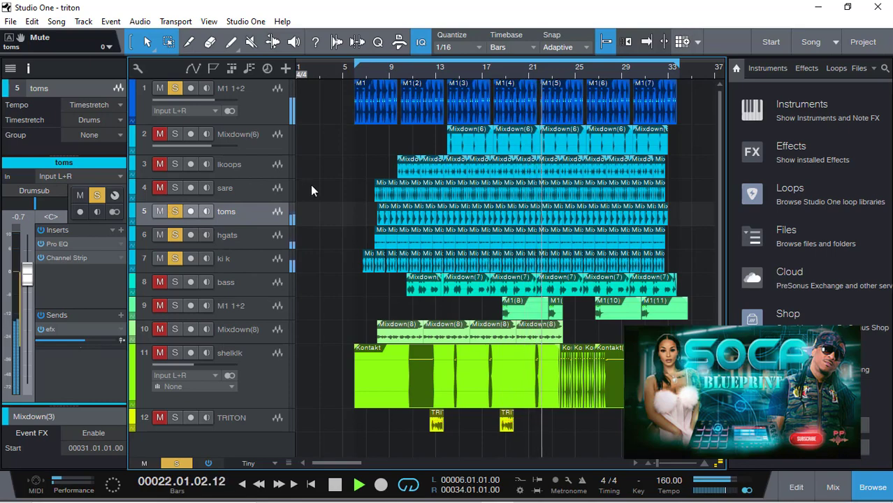
double_click(55, 257)
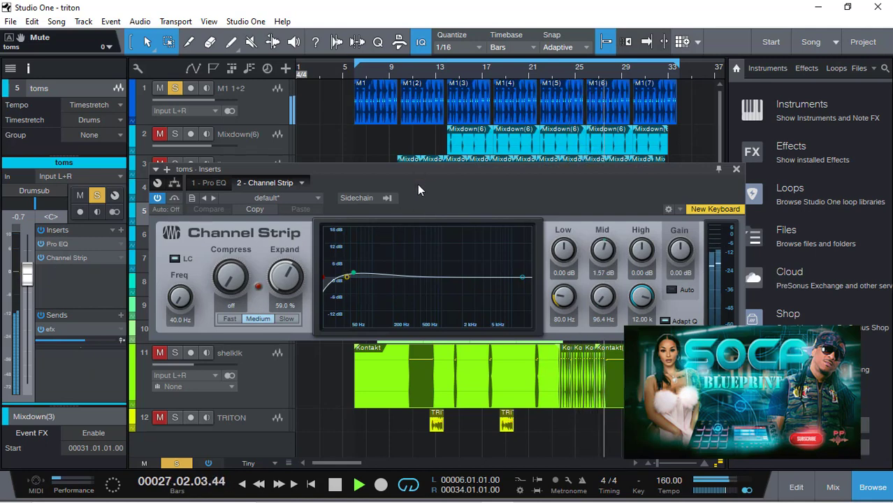
left_click_drag(417, 184, 446, 167)
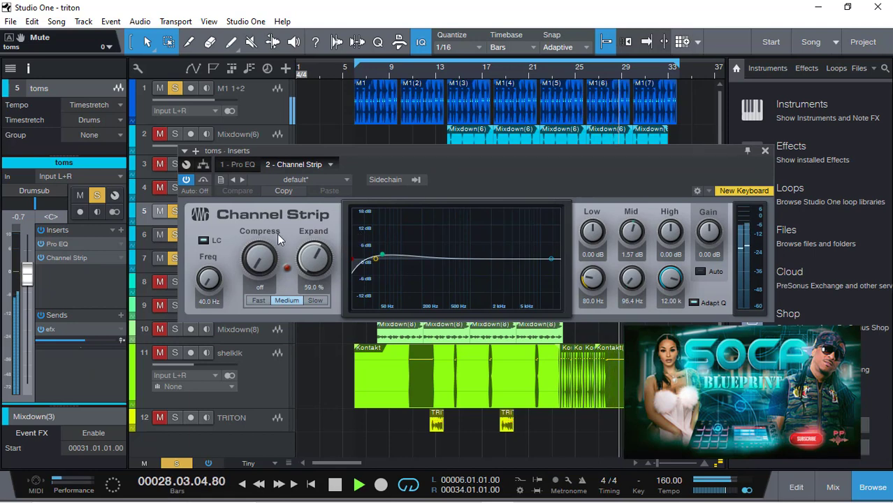
left_click(204, 181)
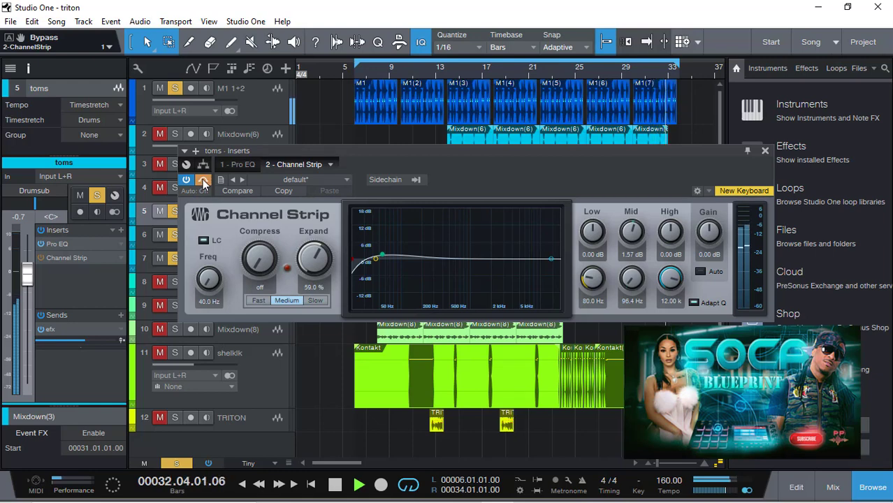
left_click(204, 181)
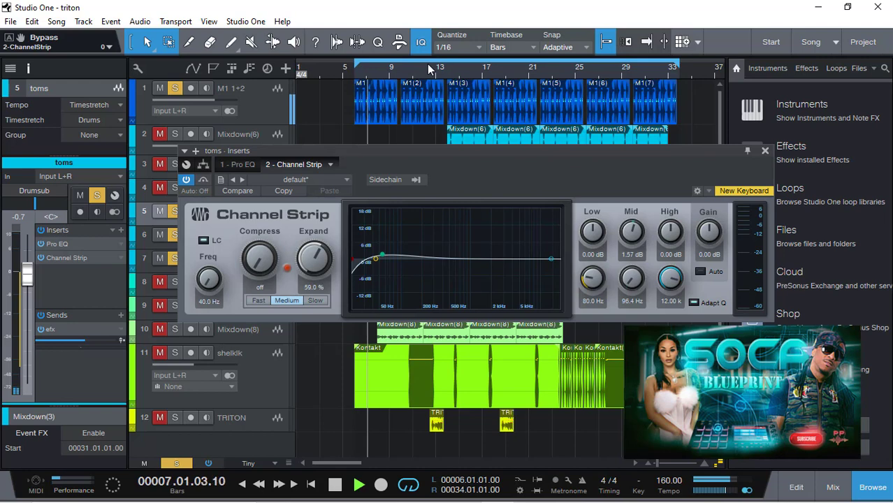
left_click(204, 181)
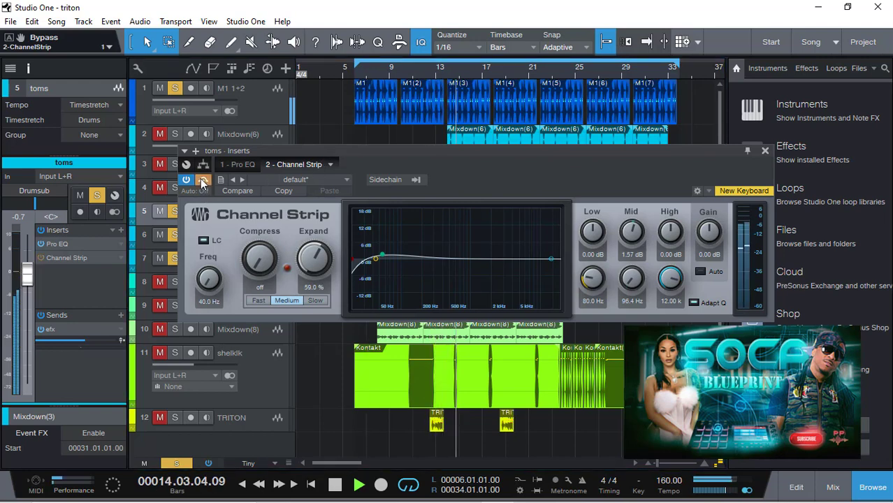
left_click(203, 181)
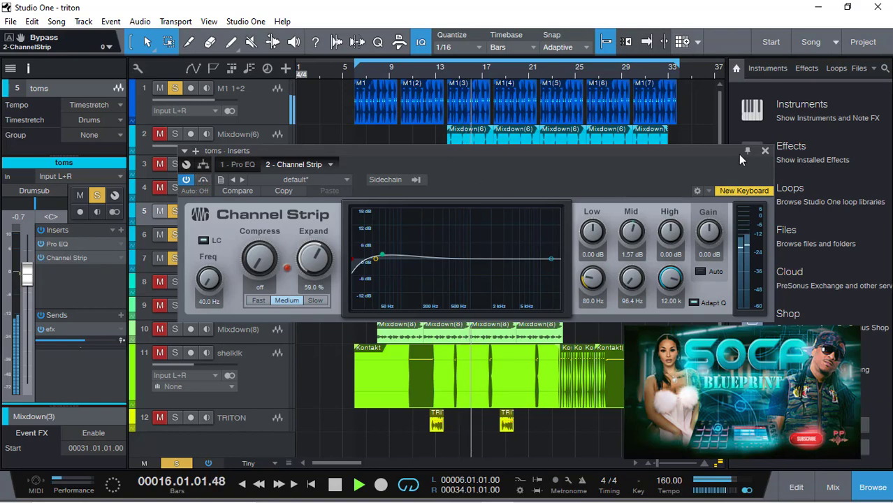
left_click(764, 151)
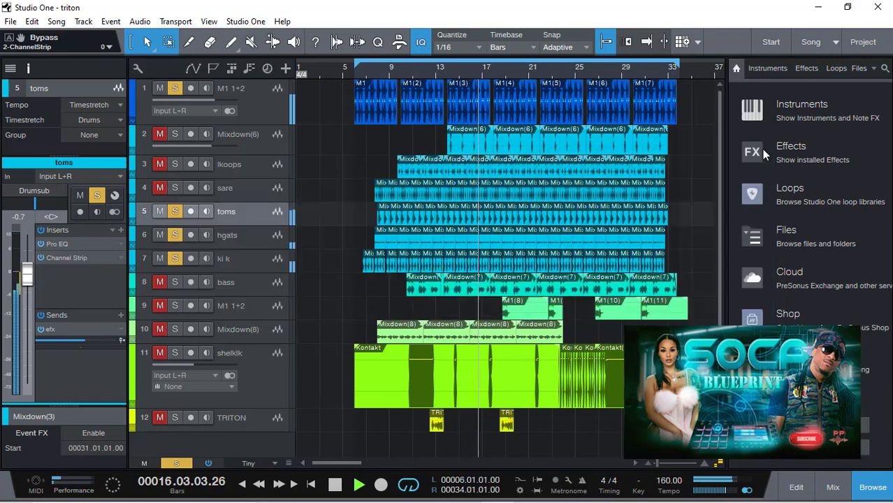
- Jump back to bar 9, unmute and solo lkoops, and set its volume to +1.5 dB
left_click(245, 189)
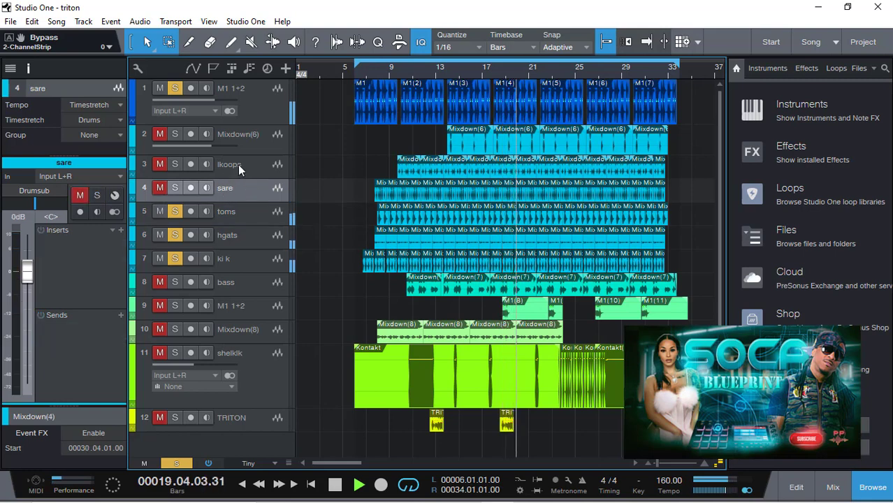
left_click(238, 165)
left_click(393, 67)
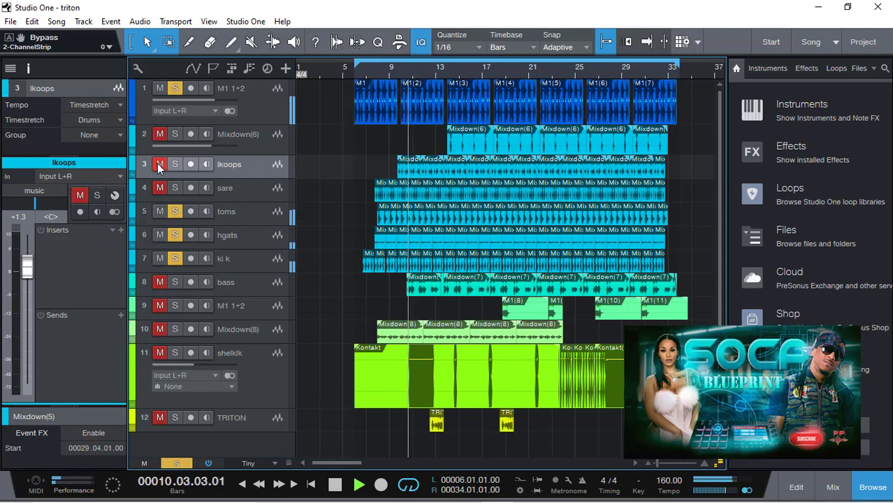
left_click(157, 164)
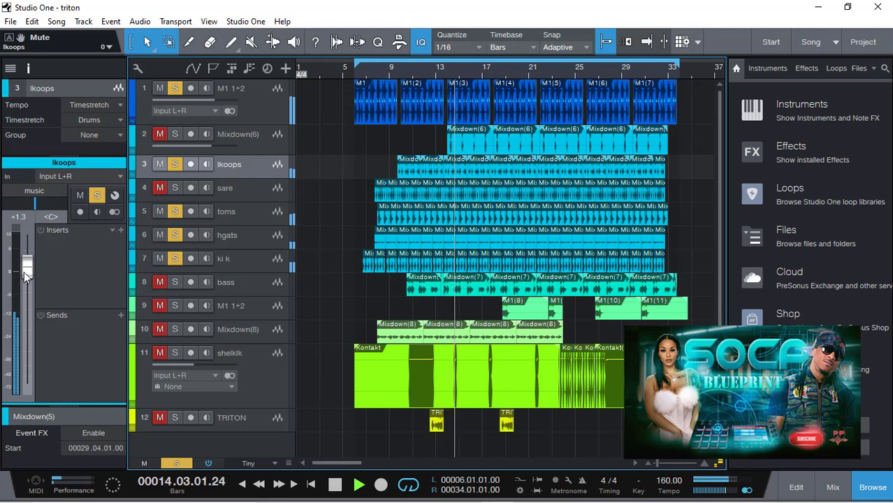
left_click_drag(26, 271, 26, 270)
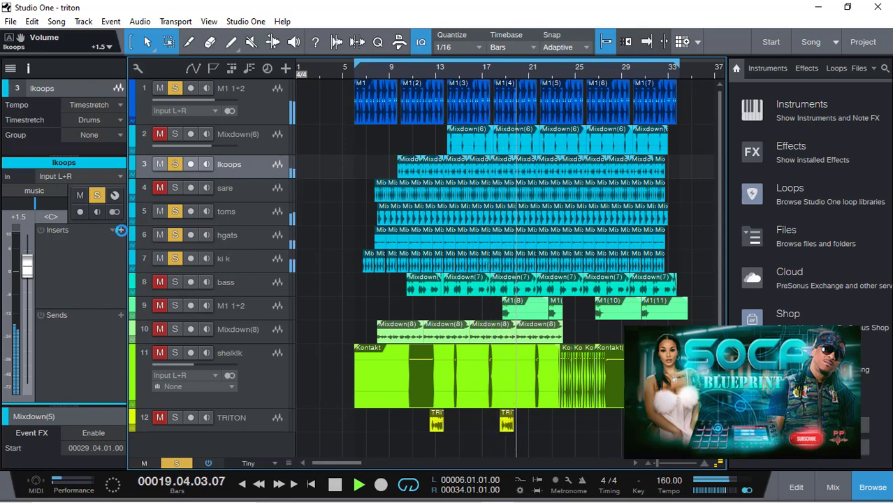
- Leave lkoops without new effects and unmute the sare and Mixdown(6) tracks
left_click(121, 230)
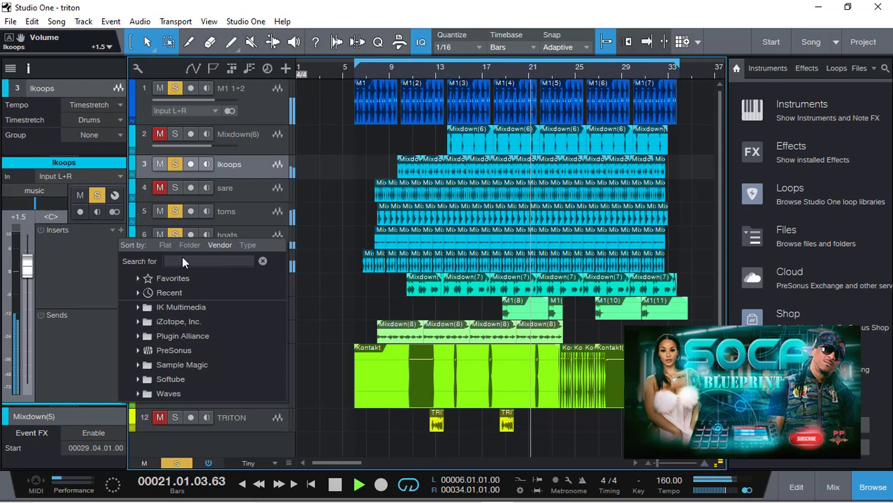
left_click(251, 184)
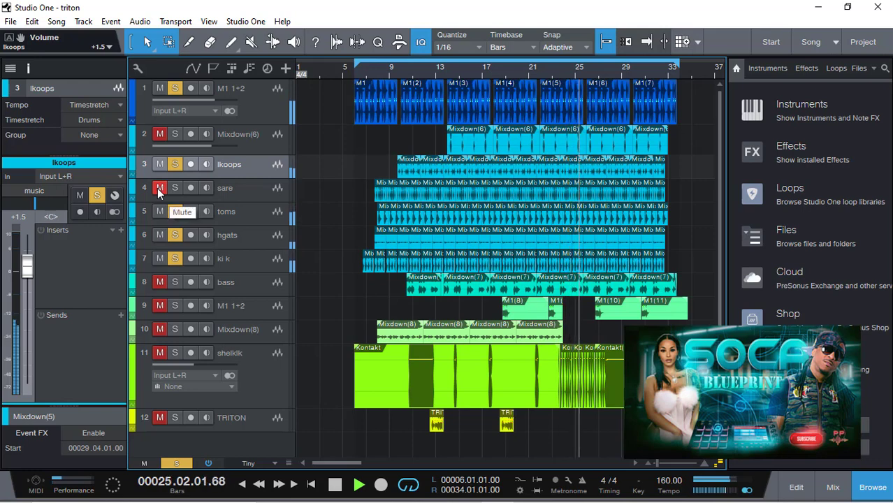
left_click(157, 188)
left_click(242, 188)
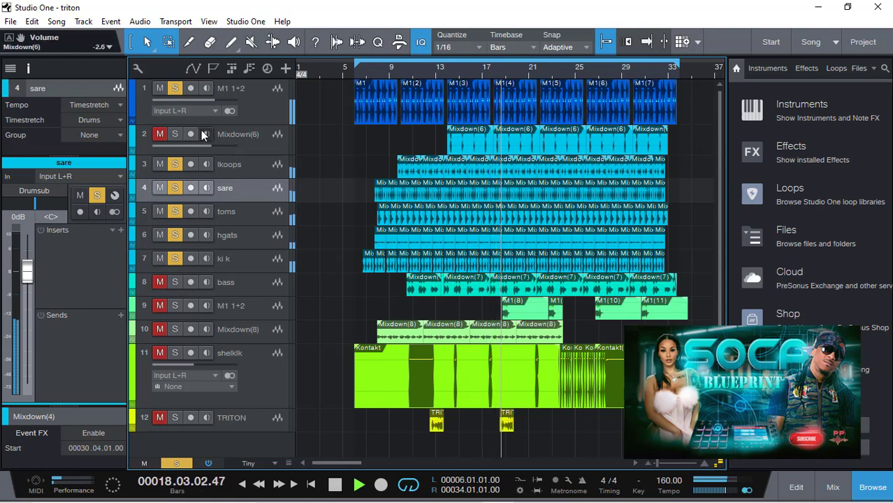
left_click(160, 134)
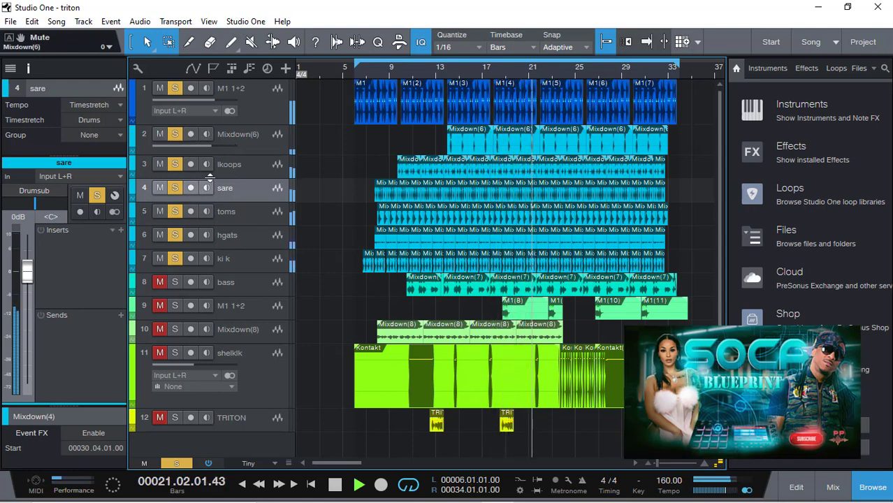
left_click(248, 139)
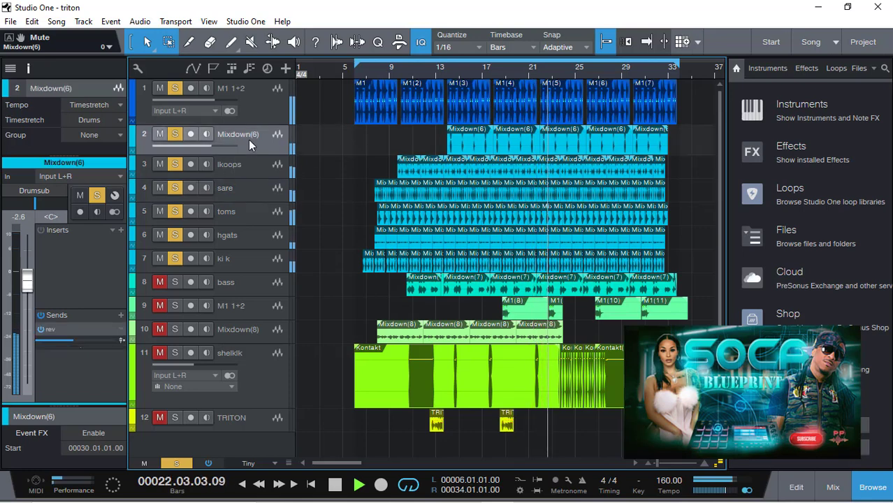
- Unmute and solo the bass track and bring up its Fat Channel XT
left_click(242, 287)
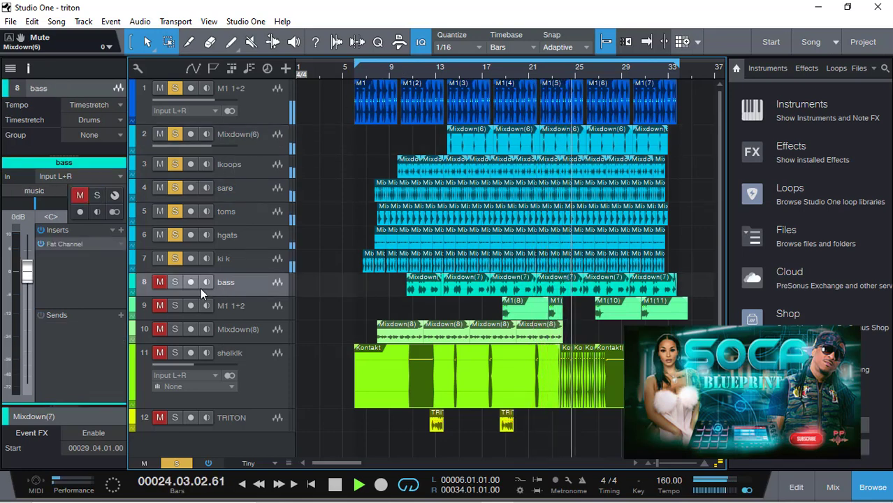
left_click(164, 281)
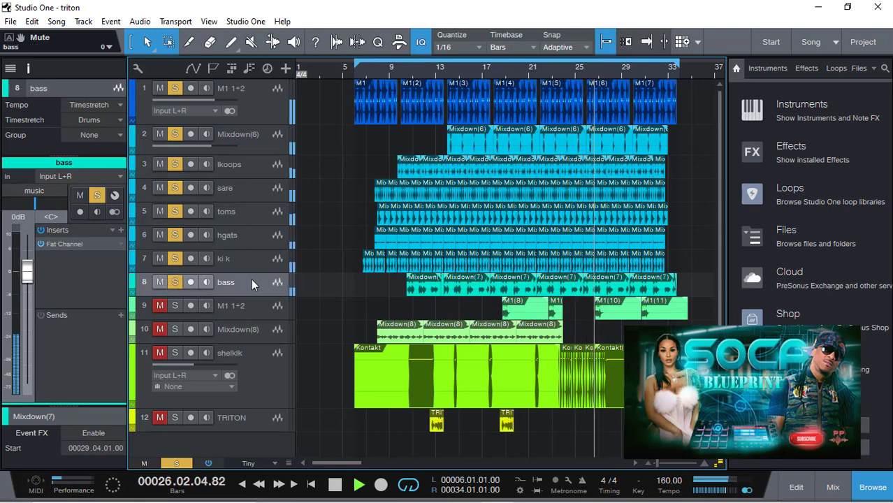
double_click(58, 243)
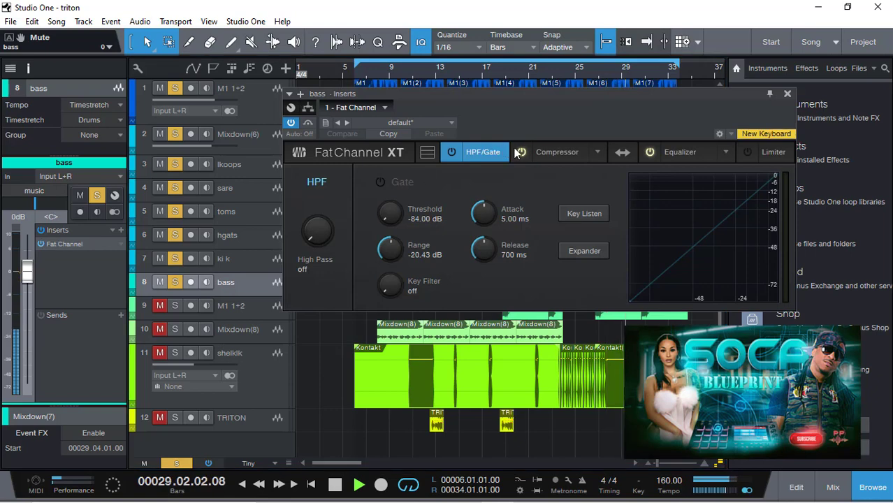
left_click(559, 152)
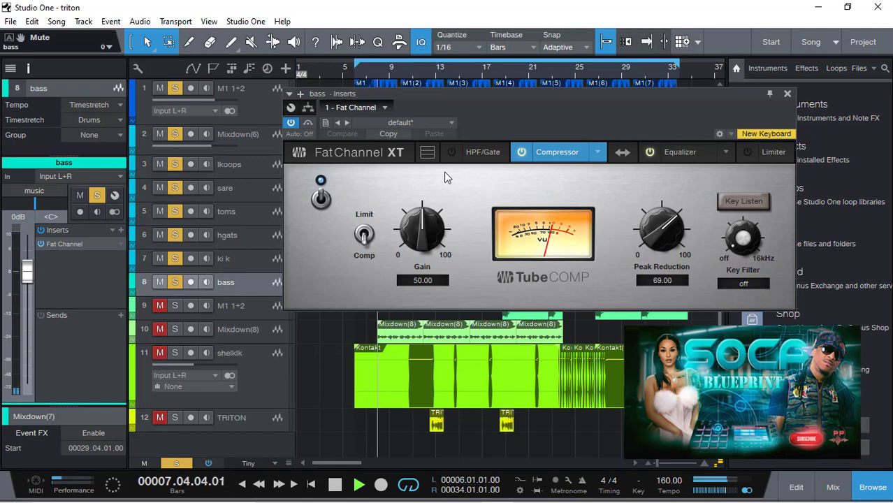
left_click_drag(473, 95, 427, 105)
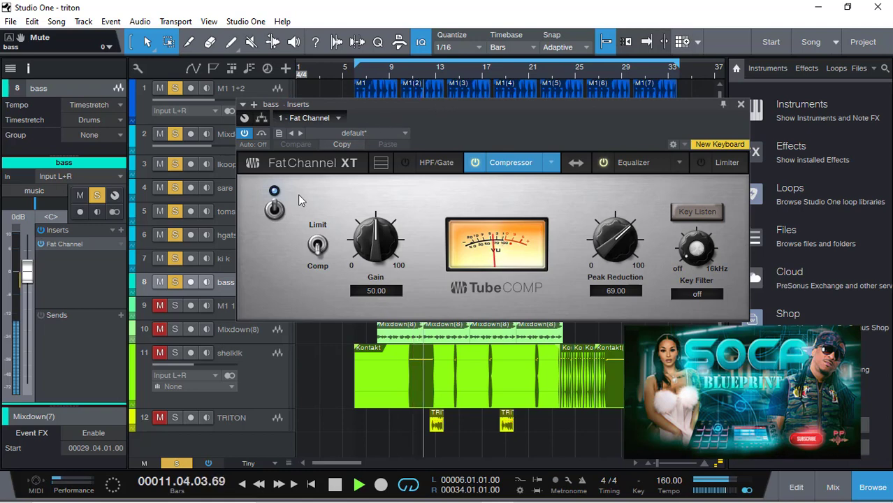
- Compare the bass Fat Channel compressor and EQ, leaving both switched on
left_click(274, 210)
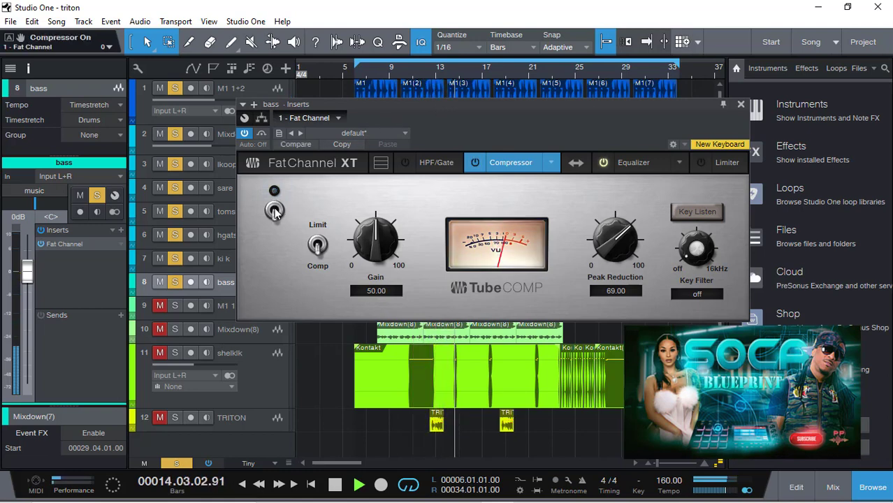
left_click(275, 210)
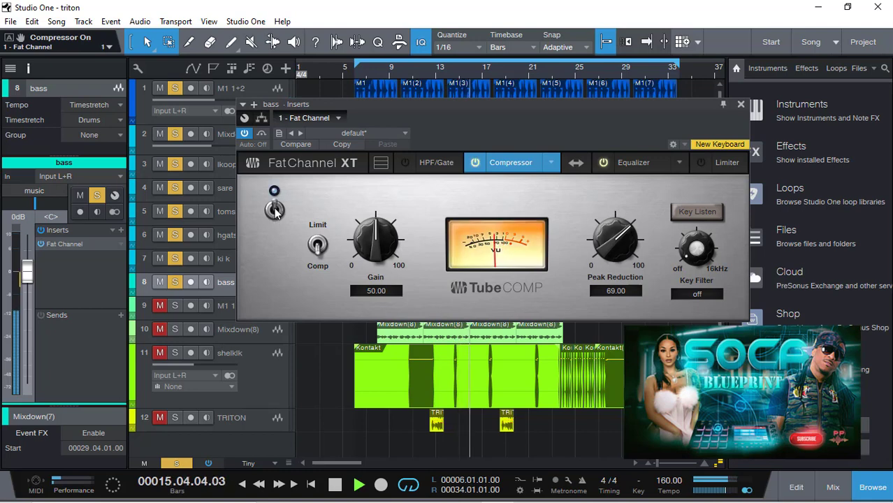
left_click(633, 162)
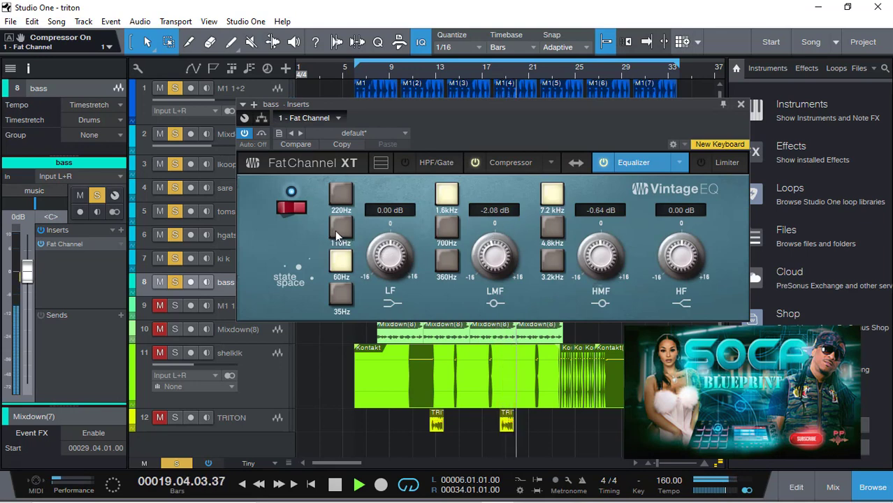
left_click(282, 206)
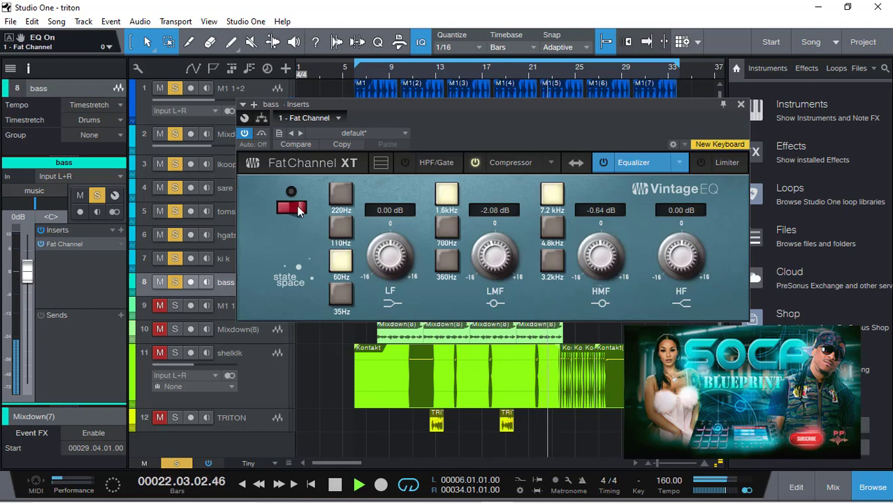
left_click(293, 208)
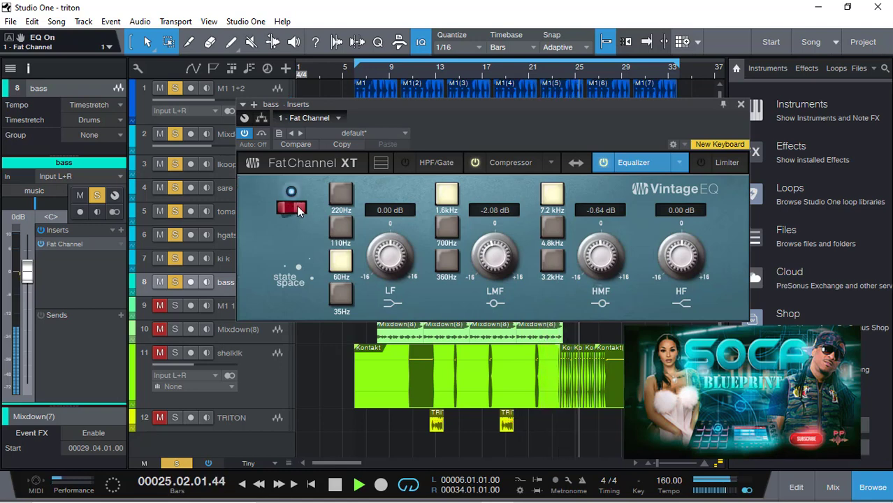
left_click(529, 162)
left_click(741, 104)
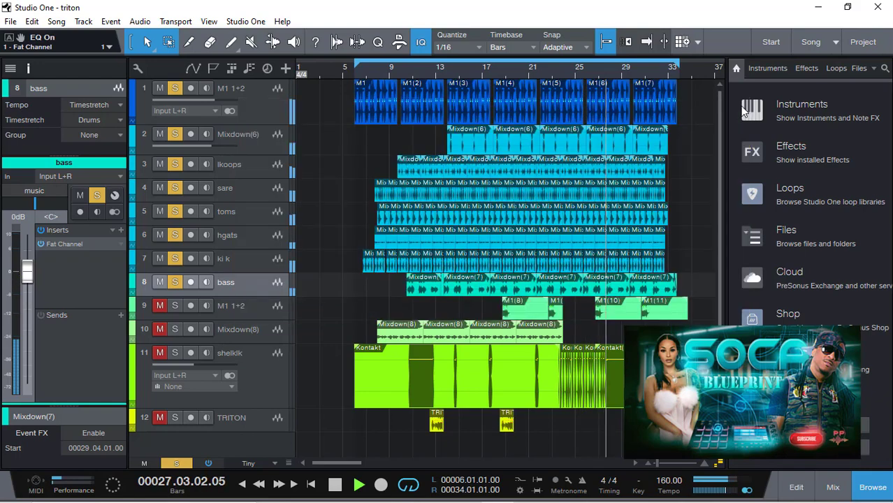
- Unmute the shelklk track and open the Console with F3
left_click(249, 306)
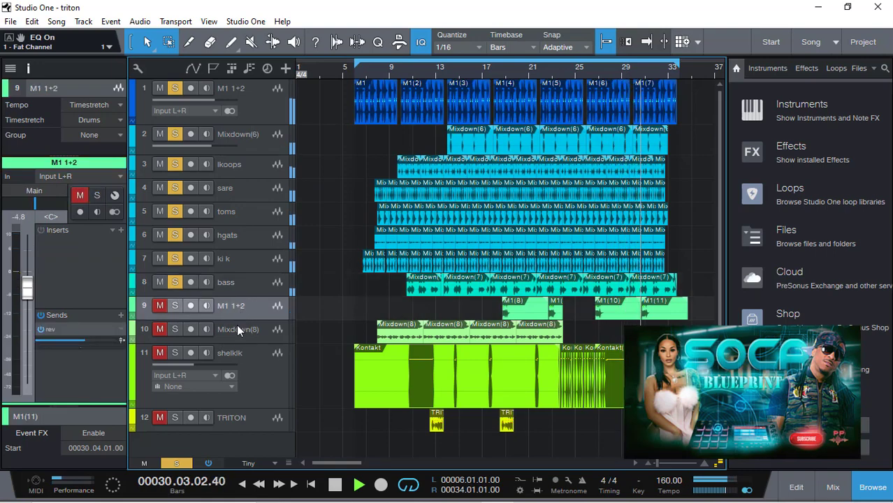
left_click(236, 327)
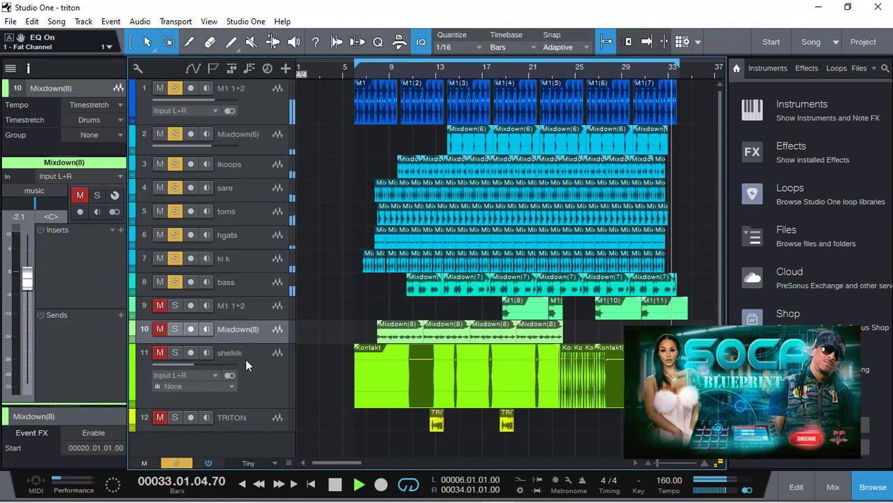
left_click(246, 359)
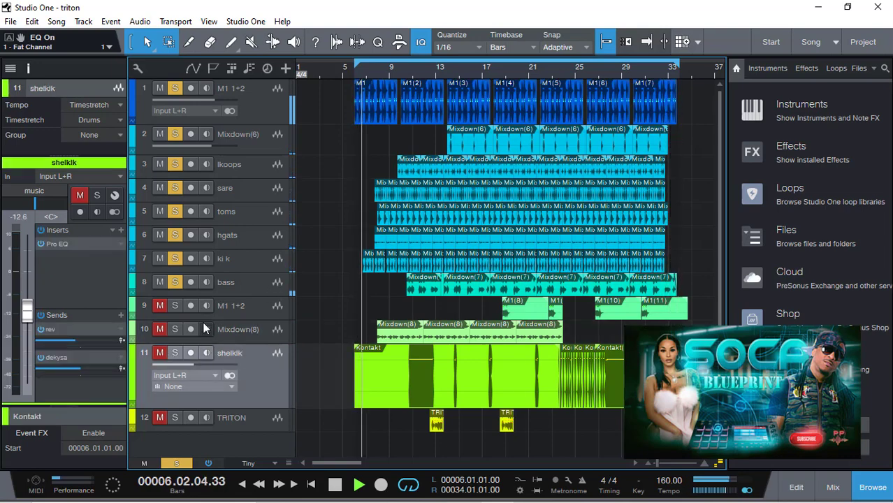
left_click(159, 353)
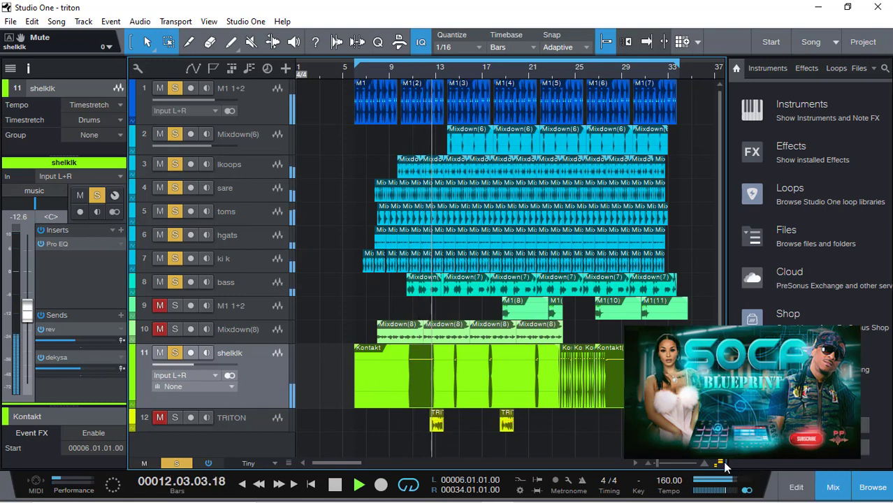
key("F3")
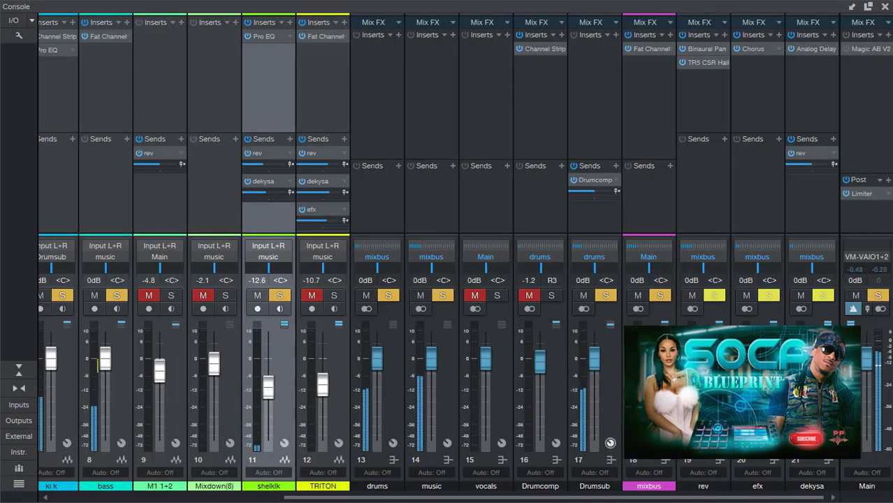
- Close the Console to show the arrangement view again
left_click(884, 7)
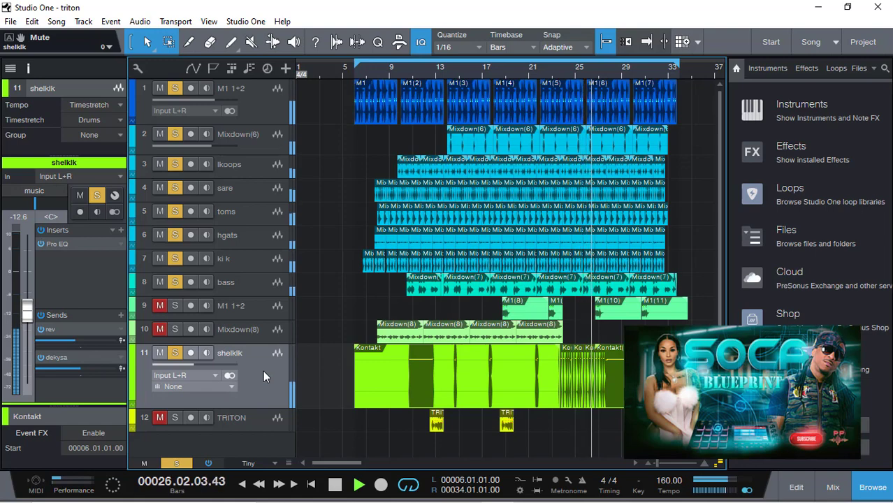
- Unmute track 10 Mixdown(8) and track 9 M1 1+2
left_click(241, 328)
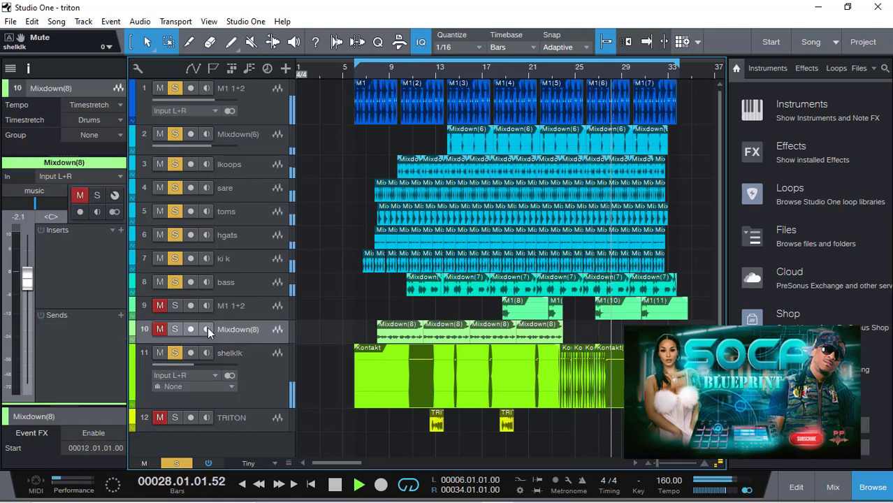
left_click(161, 329)
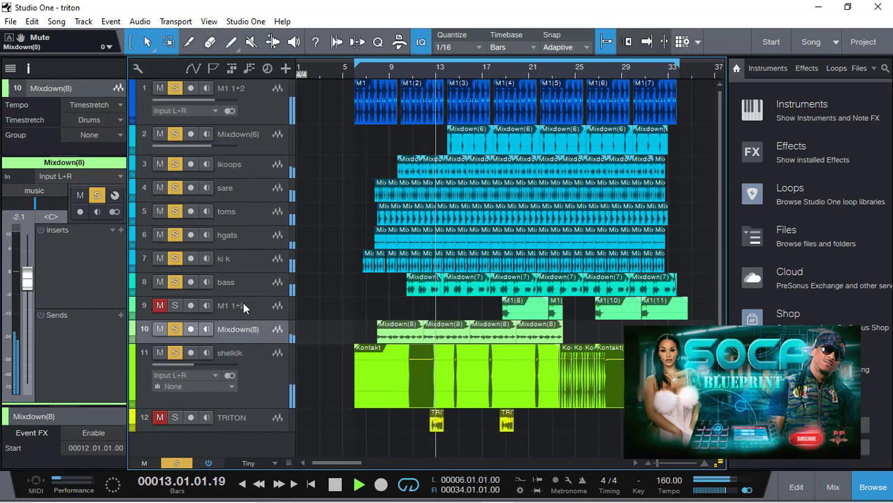
left_click(243, 305)
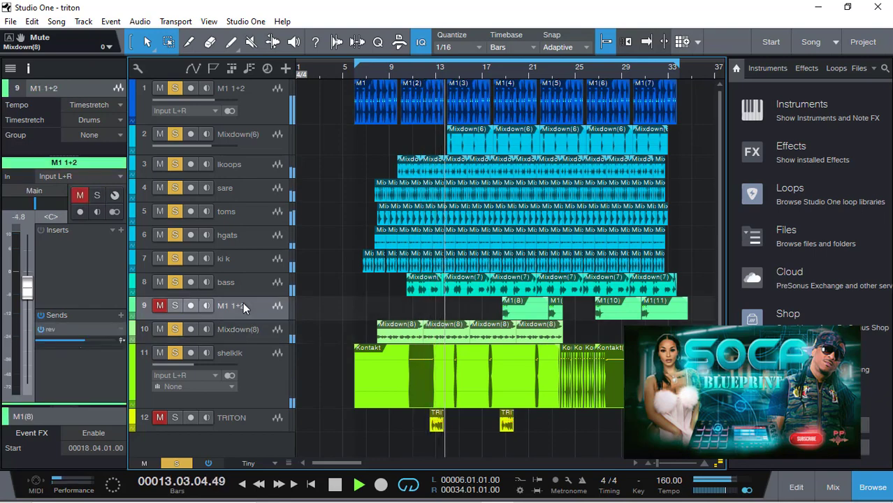
left_click(160, 306)
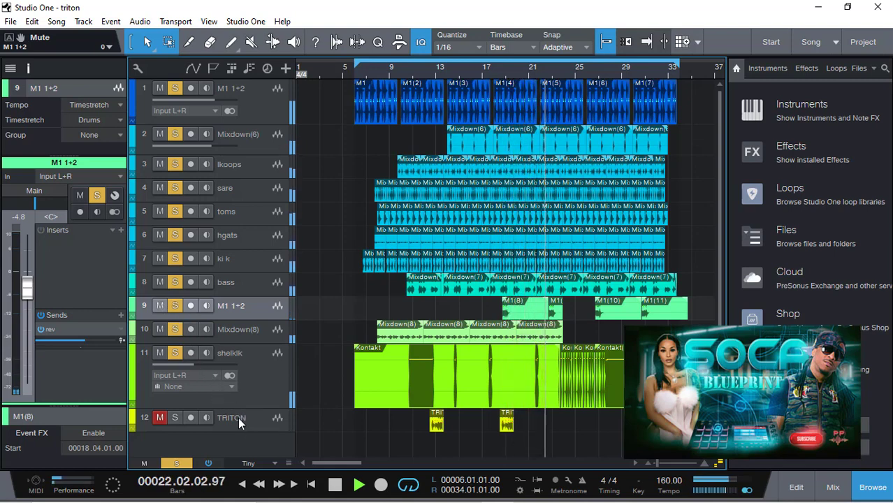
- Unmute track 12 TRITON and open its Fat Channel insert
left_click(201, 417)
left_click(160, 418)
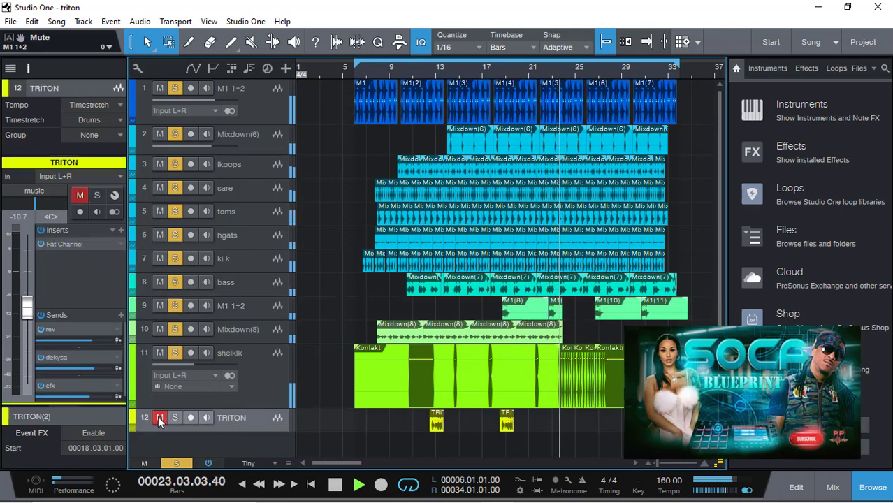
double_click(66, 243)
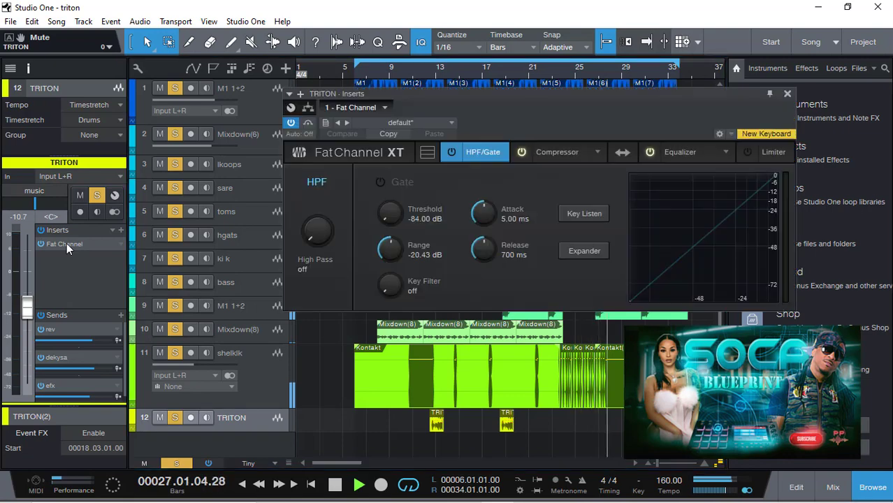
- Check the Fat Channel Compressor and high-frequency EQ band, then close the plugin window
left_click(558, 151)
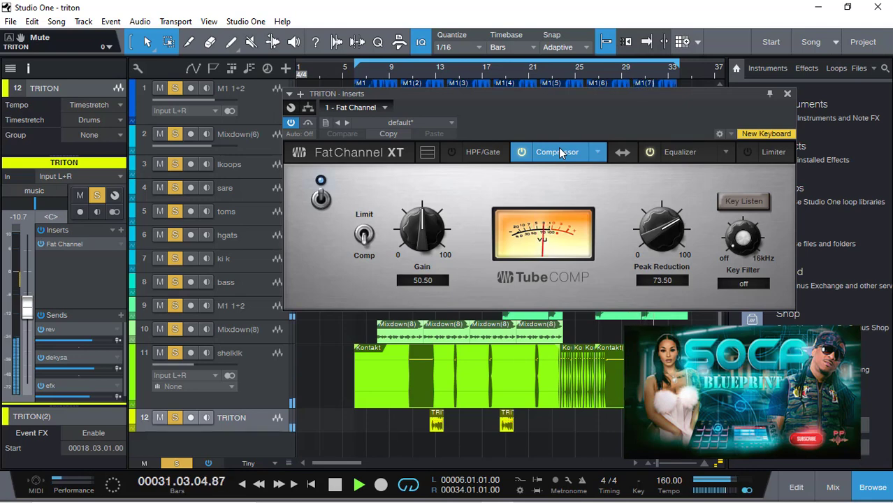
left_click(673, 154)
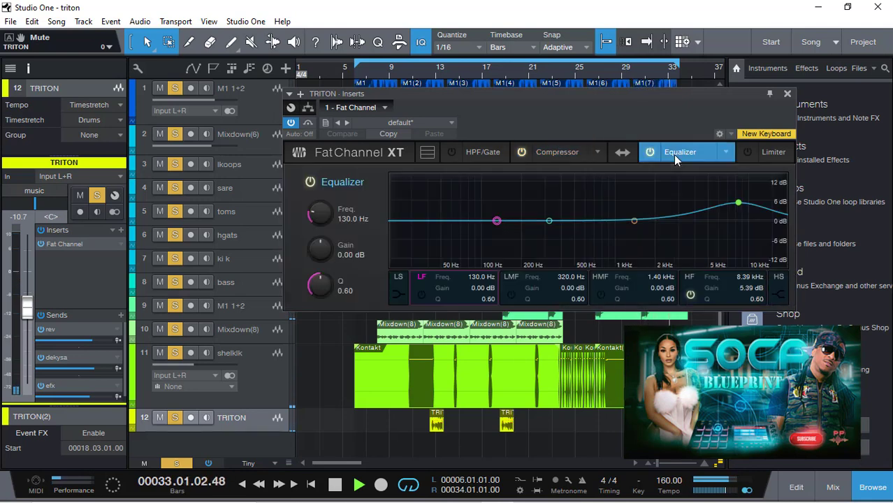
left_click(740, 203)
left_click_drag(589, 96, 496, 102)
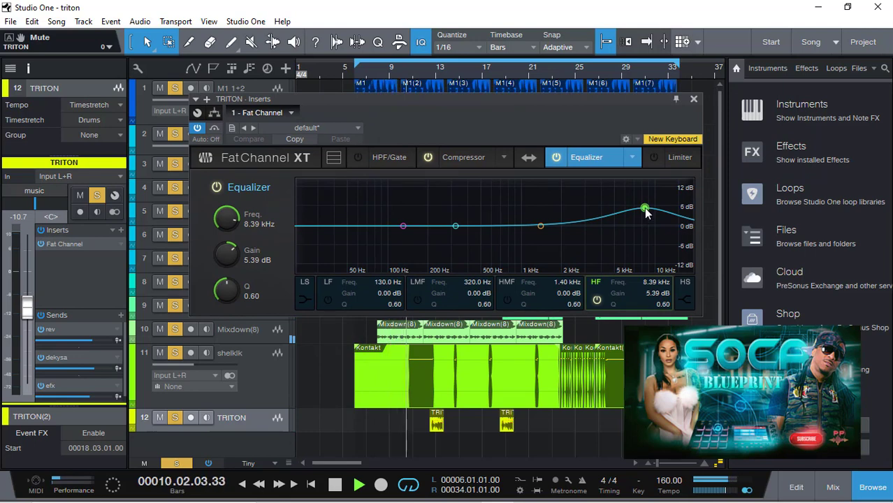
left_click(693, 102)
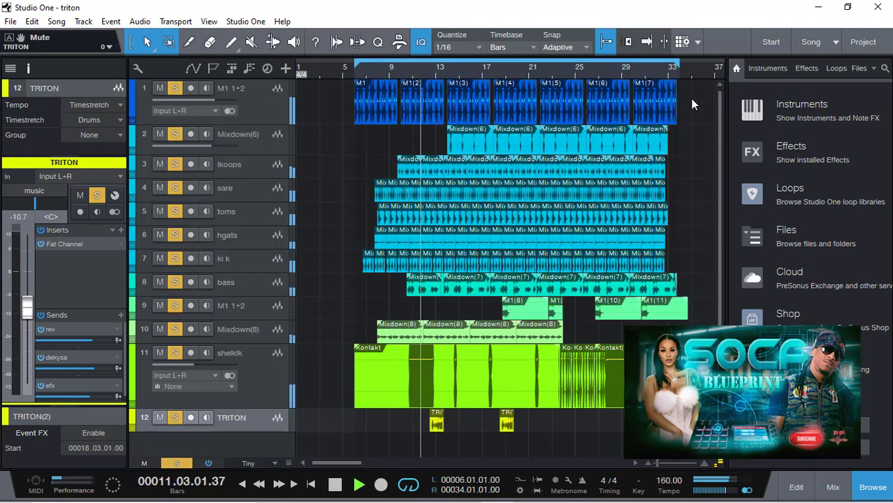
- Clear every track's solo, show the Console mixer, and toggle the Drumcomp channel's mute
left_click(177, 463)
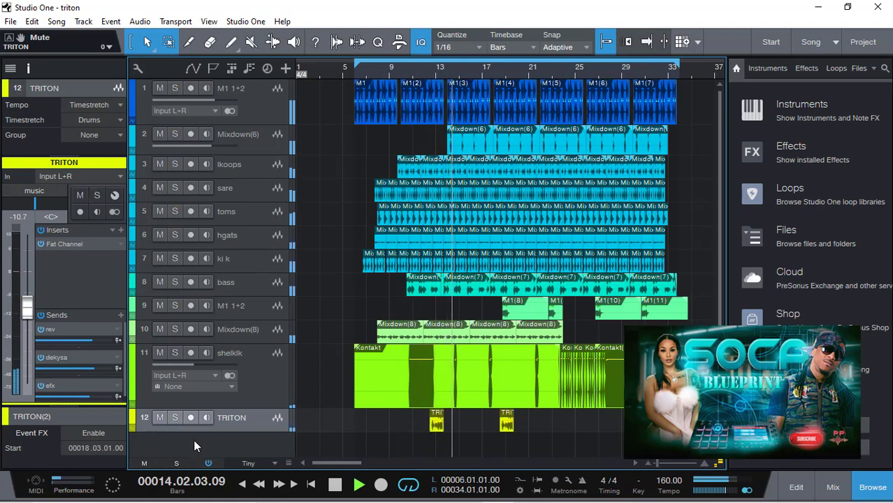
left_click(830, 485)
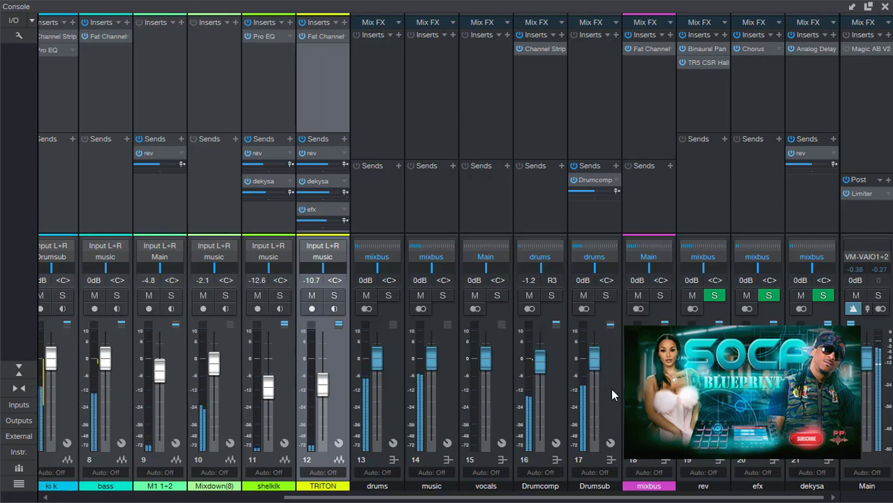
left_click(530, 296)
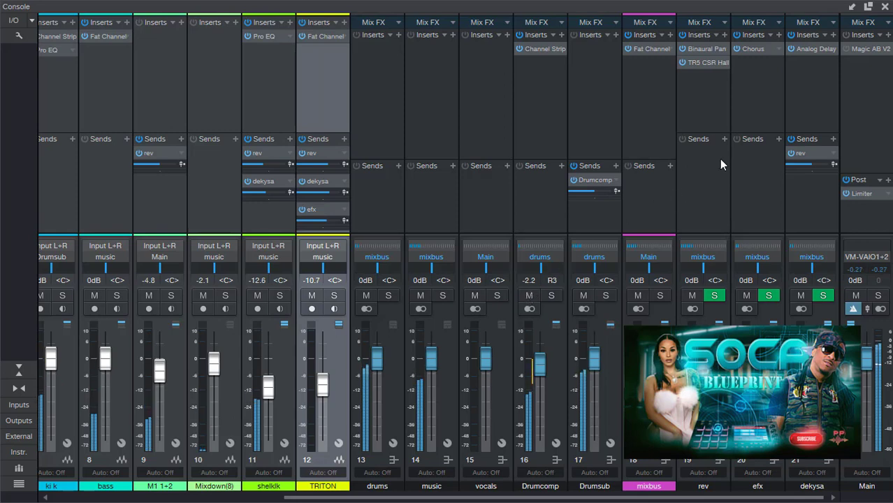
left_click(695, 49)
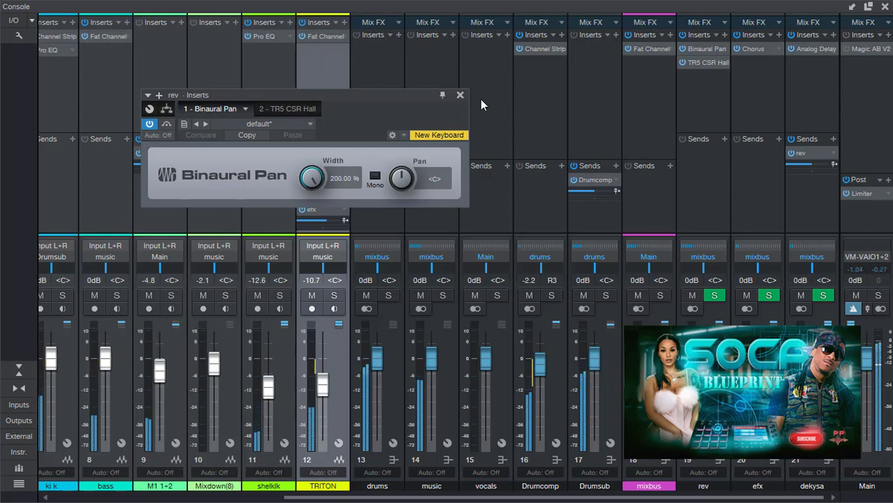
left_click(459, 95)
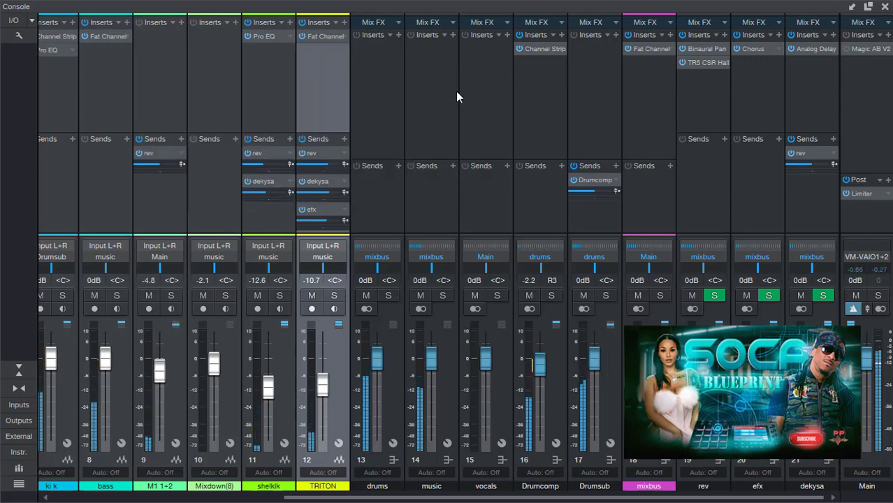
left_click(858, 194)
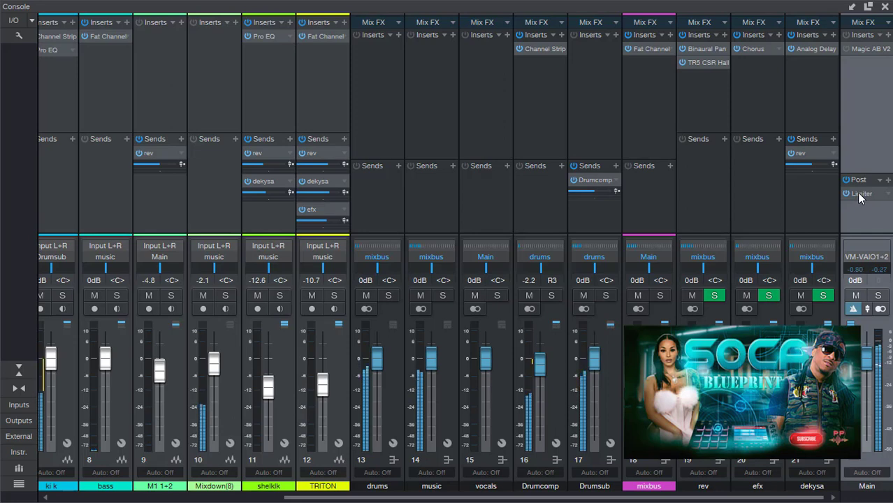
double_click(859, 195)
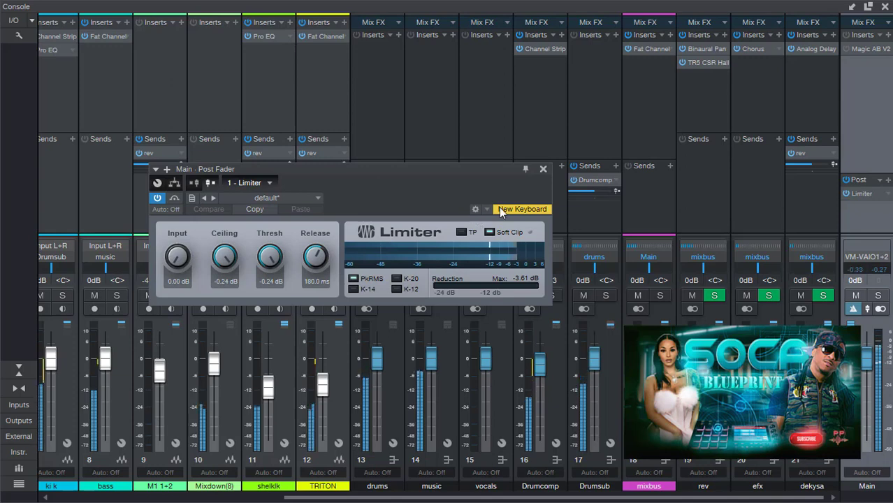
left_click(542, 169)
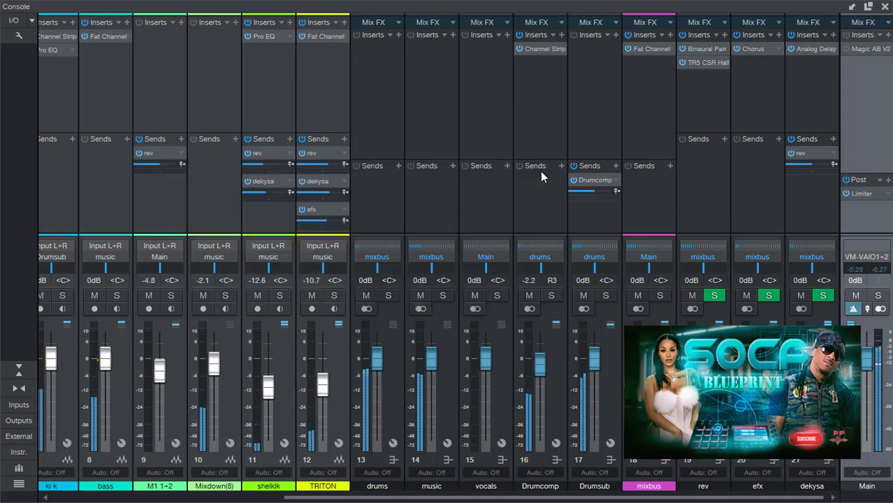
left_click(550, 47)
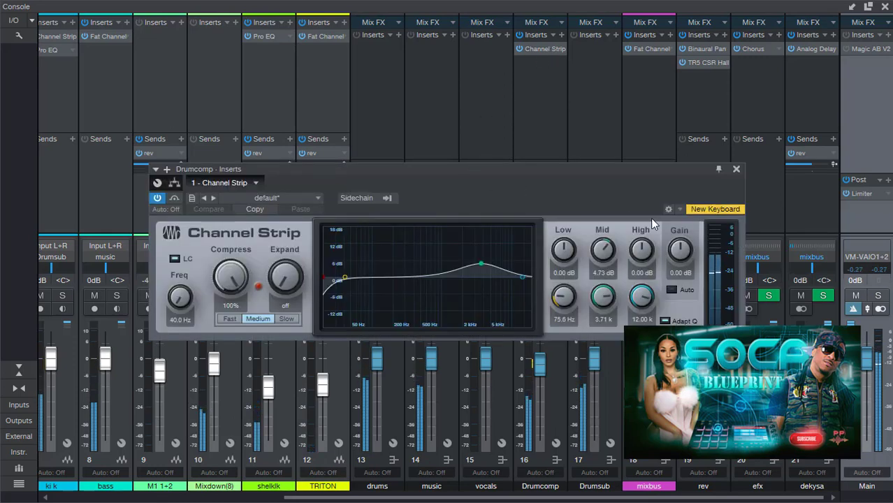
left_click(736, 170)
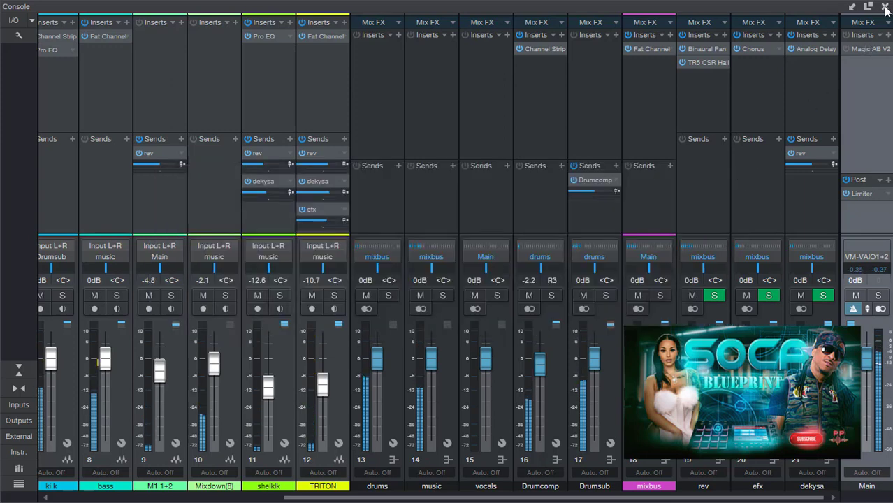
- Close the Console with F3 to return to the twelve-track arrangement view
key("F3")
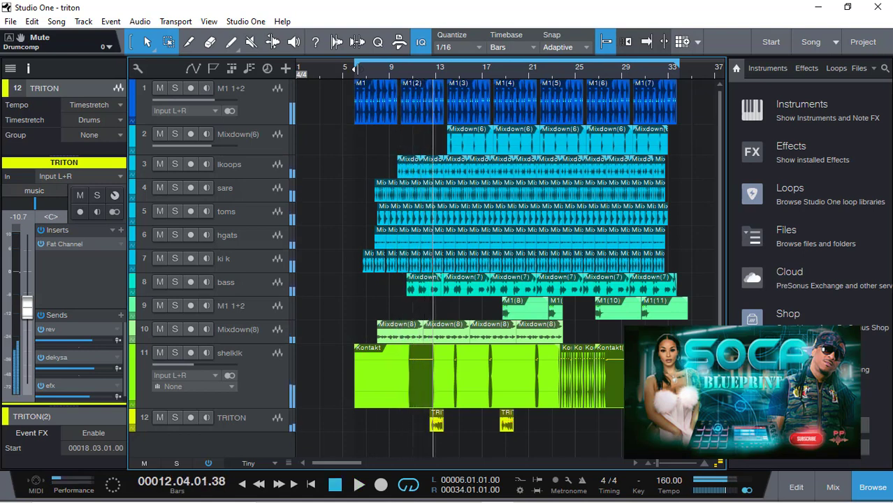
mouse_move(594, 489)
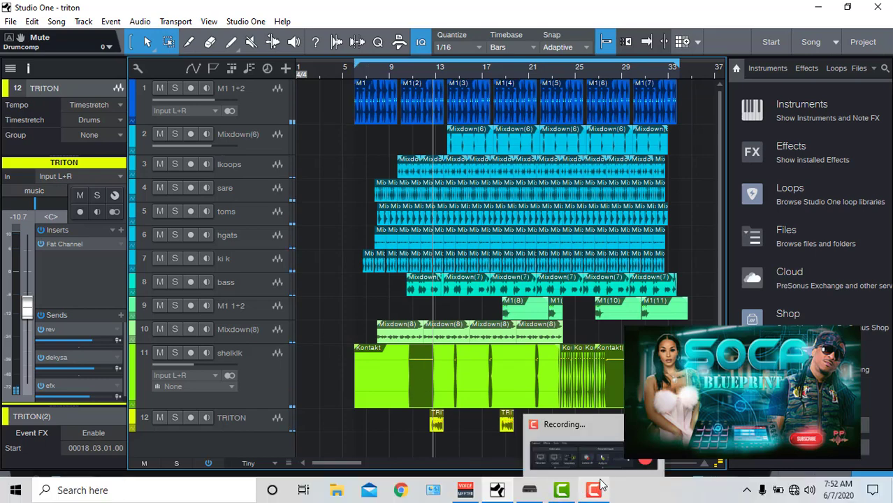
left_click(607, 464)
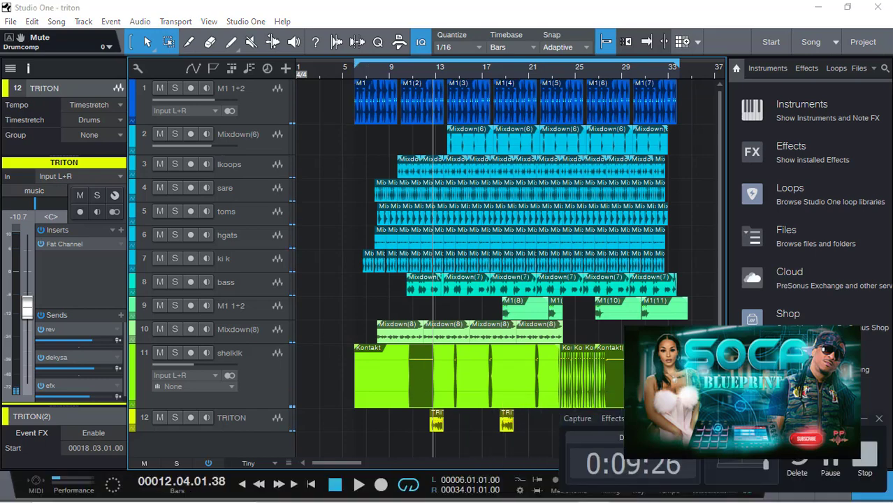